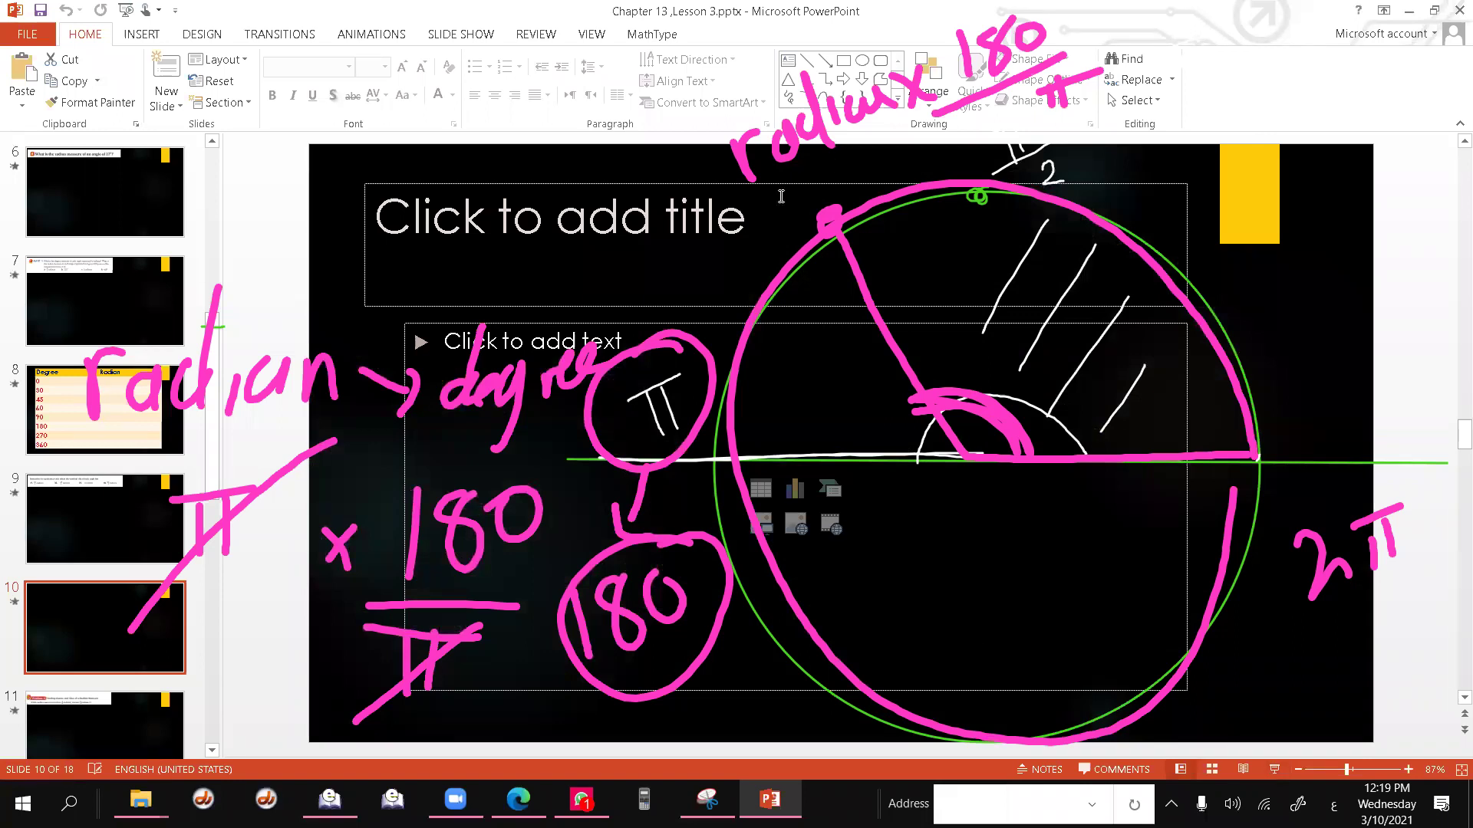
Switch to the ClassWiz Emulator and clear the drawn annotations and the PowerPoint window off the screen.
{"action": "left_click", "coordinate": [645, 800]}
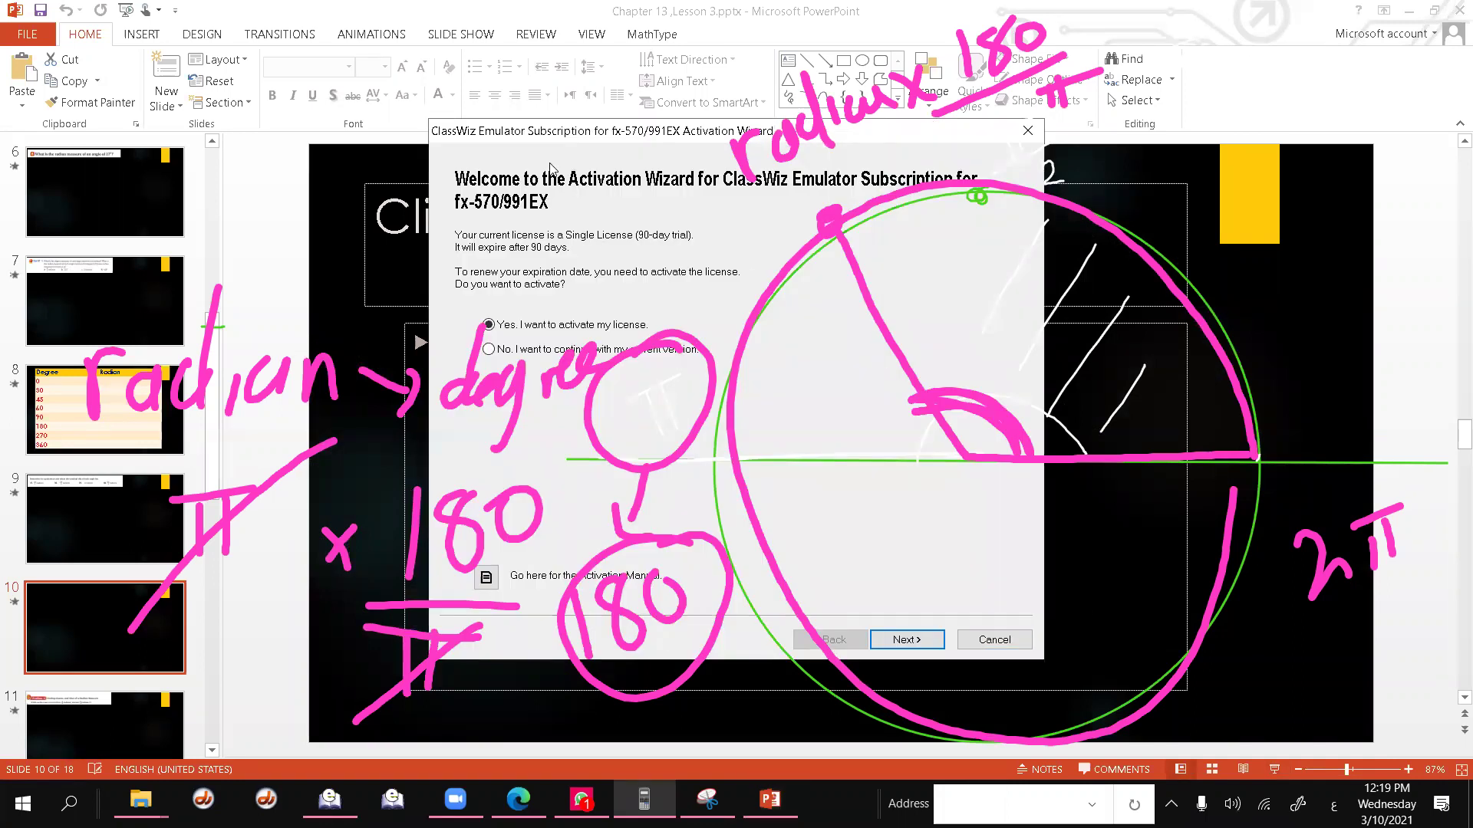
{"action": "key", "text": "ctrl+shift+c"}
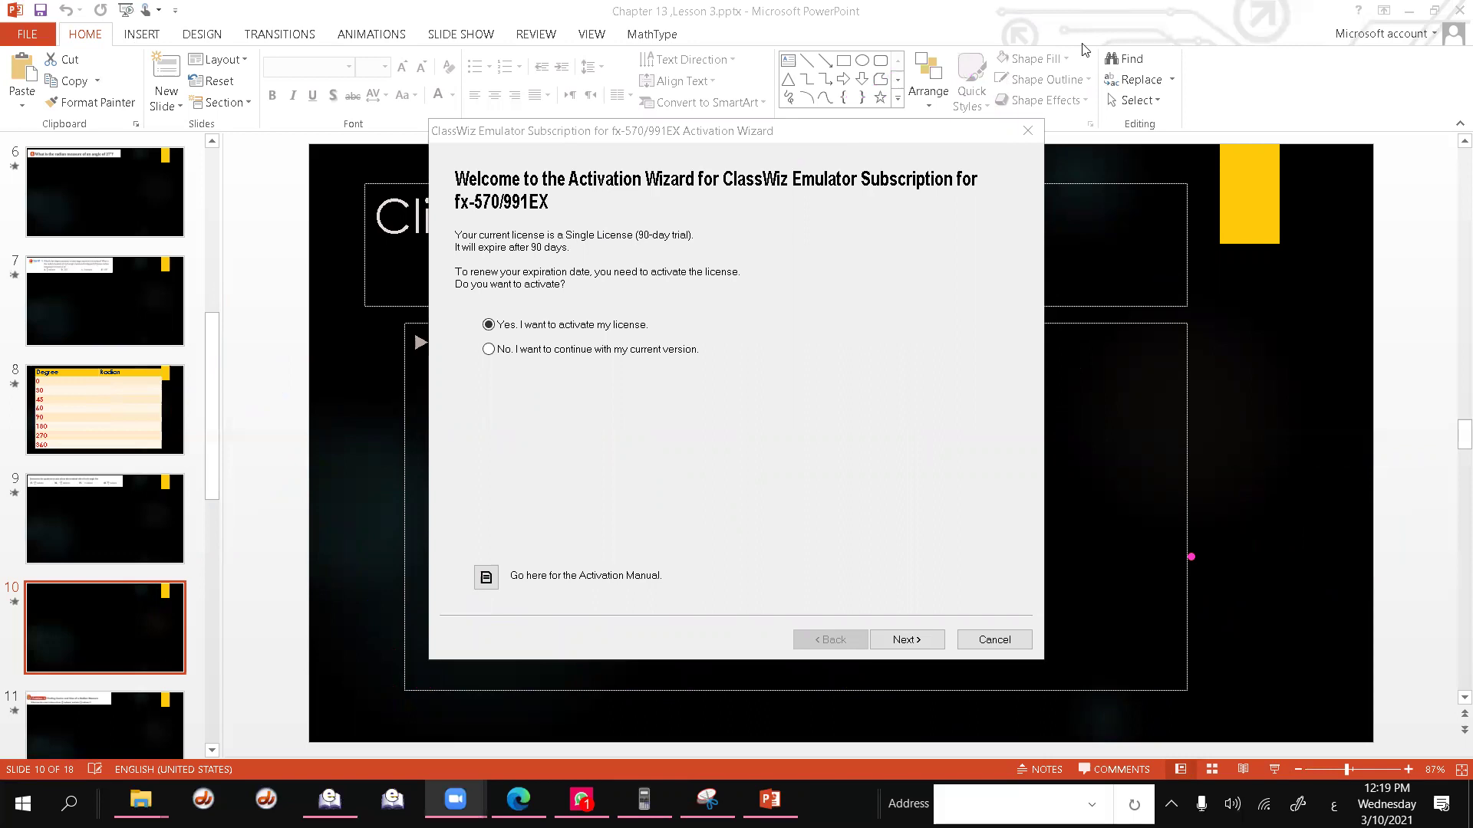
{"action": "left_click", "coordinate": [1406, 13]}
{"action": "left_click", "coordinate": [1296, 17]}
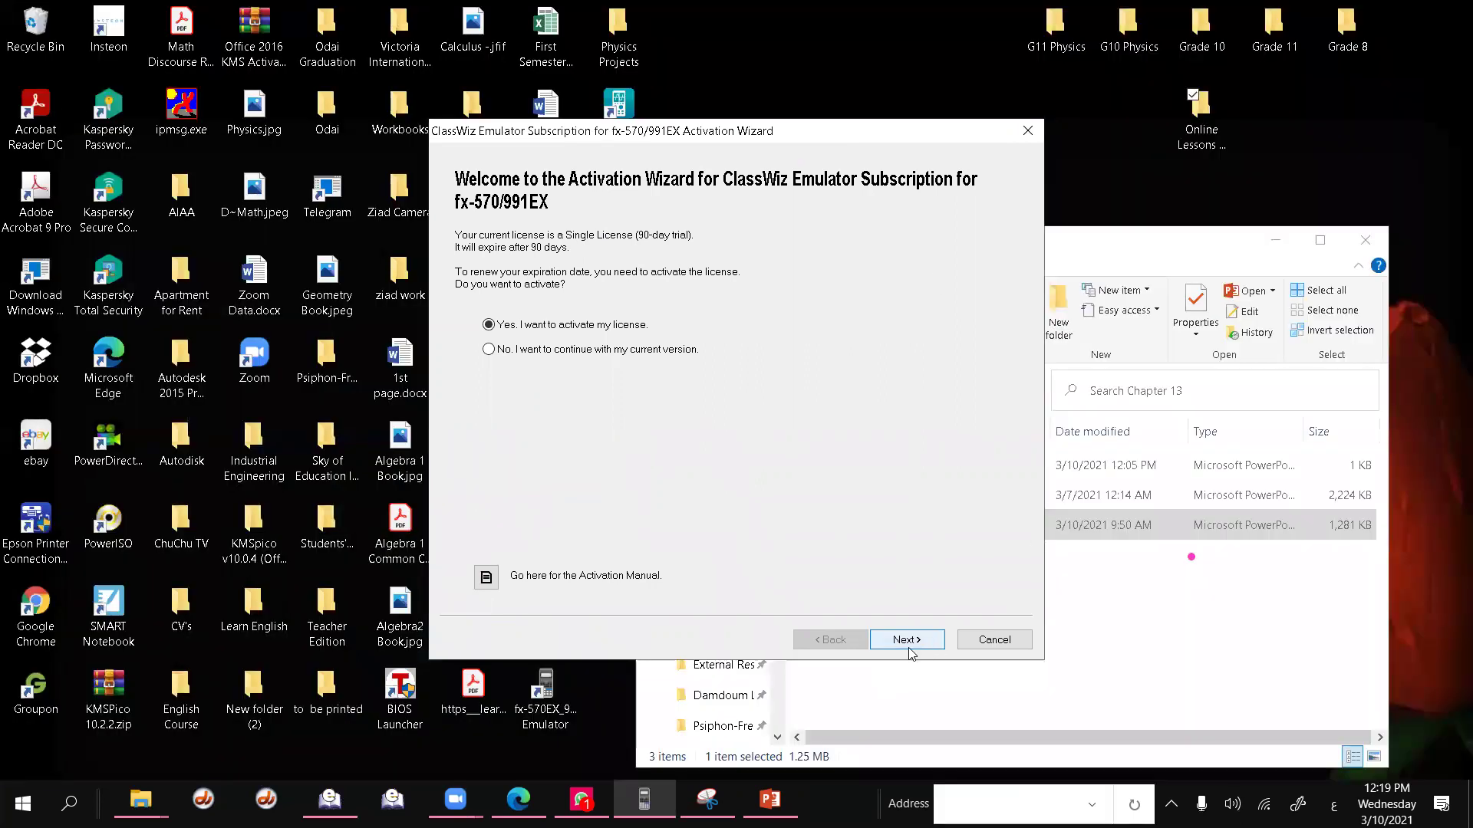
Choose to continue with the current version in the emulator's activation wizard and start the fx-570/991EX calculator.
{"action": "left_click", "coordinate": [631, 352]}
{"action": "left_click", "coordinate": [905, 640]}
{"action": "left_click", "coordinate": [552, 701]}
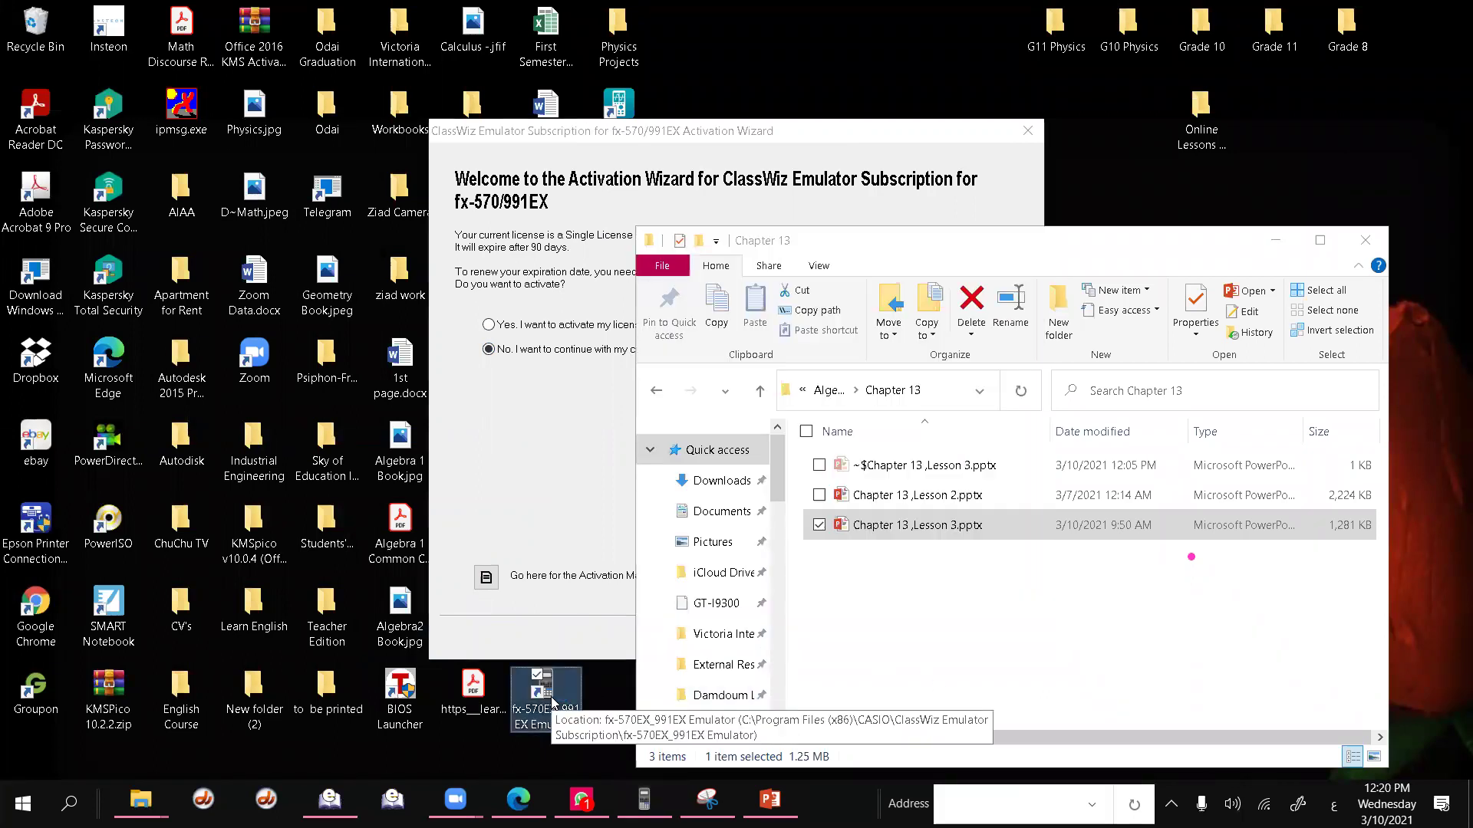
{"action": "double_click", "coordinate": [552, 702]}
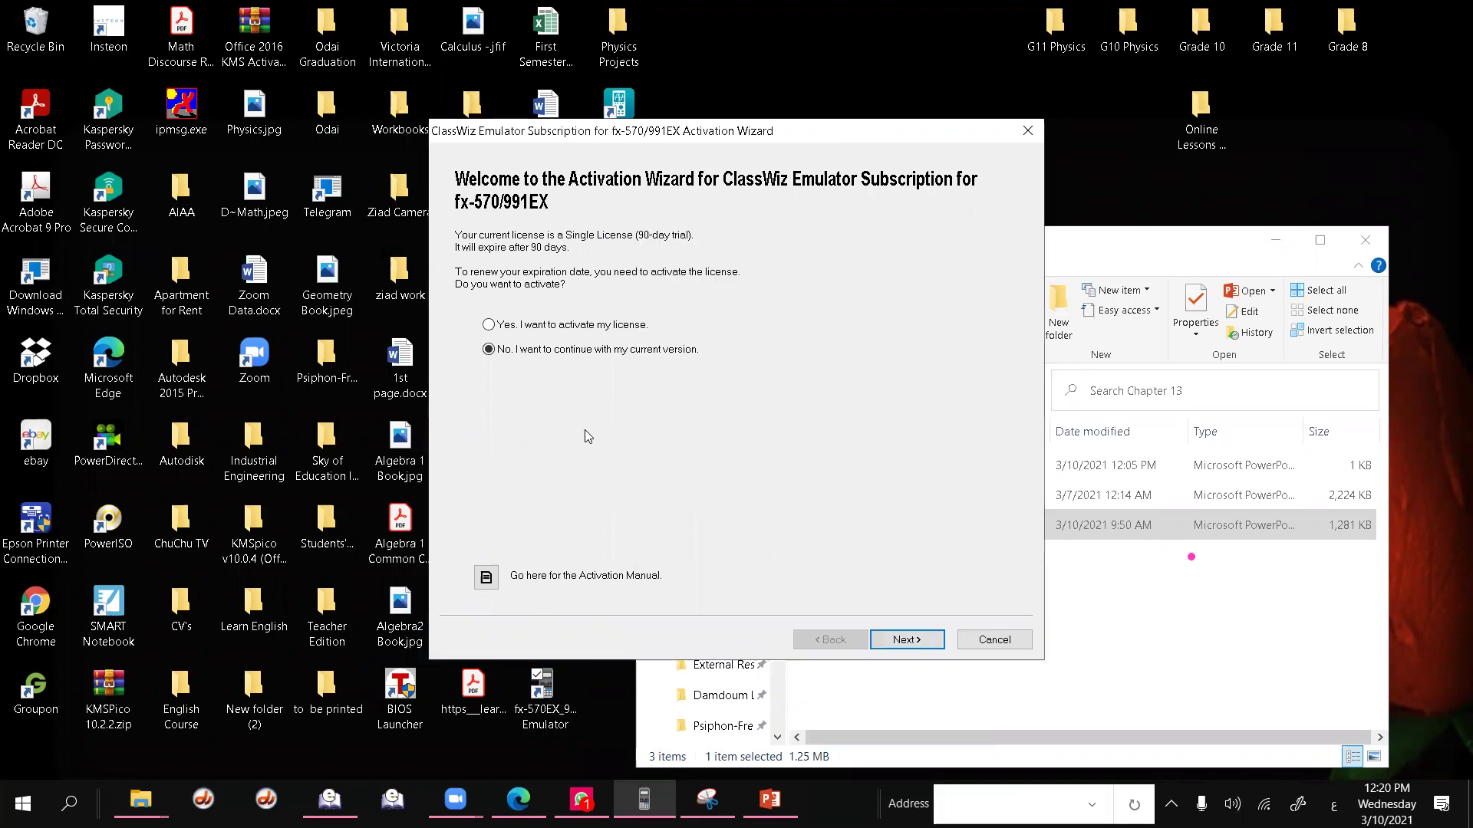
{"action": "left_click", "coordinate": [914, 641]}
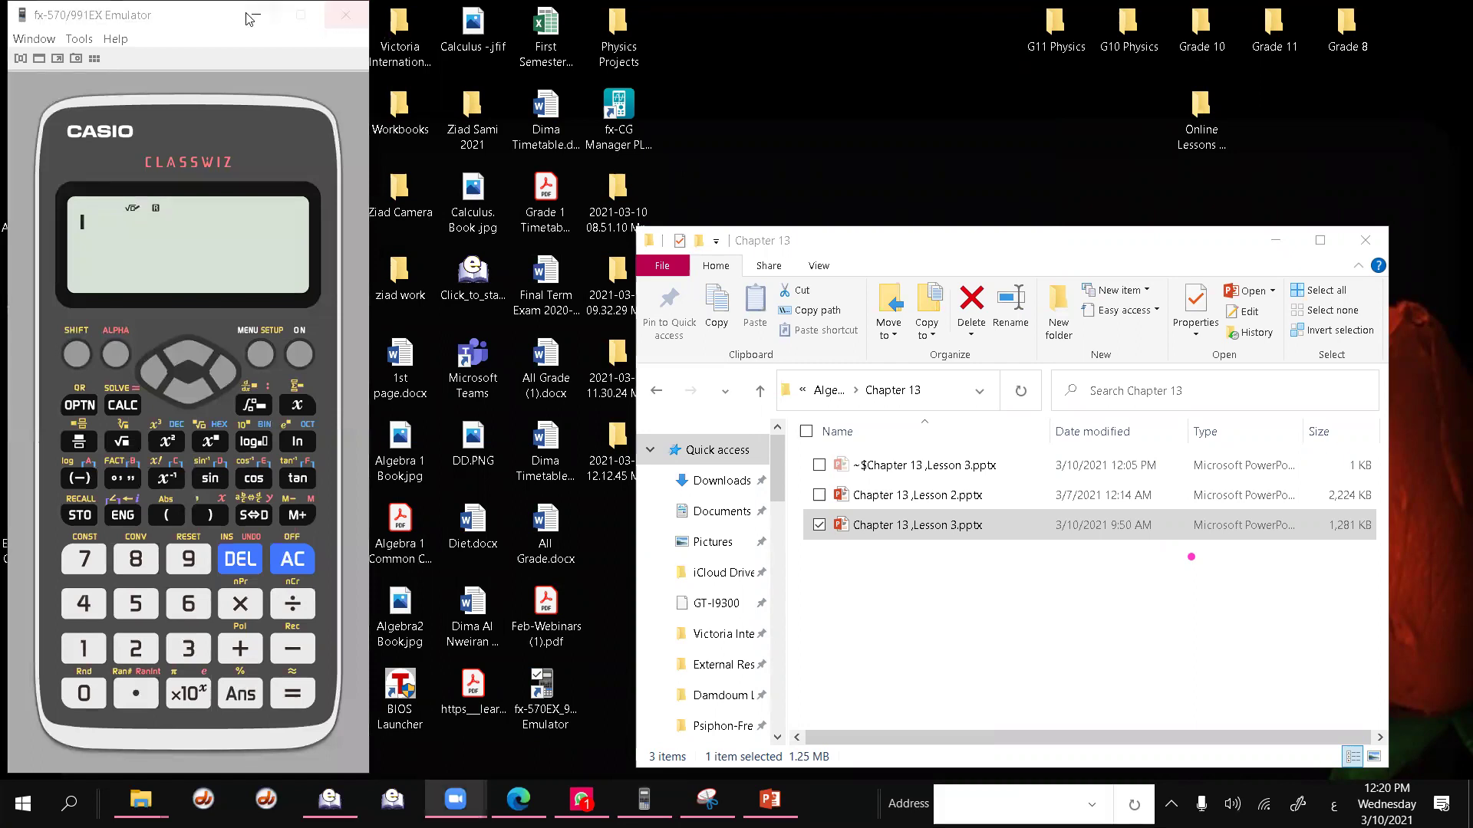
Move the calculator window next to the Chapter 13 folder window and start the Calculate mode.
{"action": "left_click", "coordinate": [196, 19]}
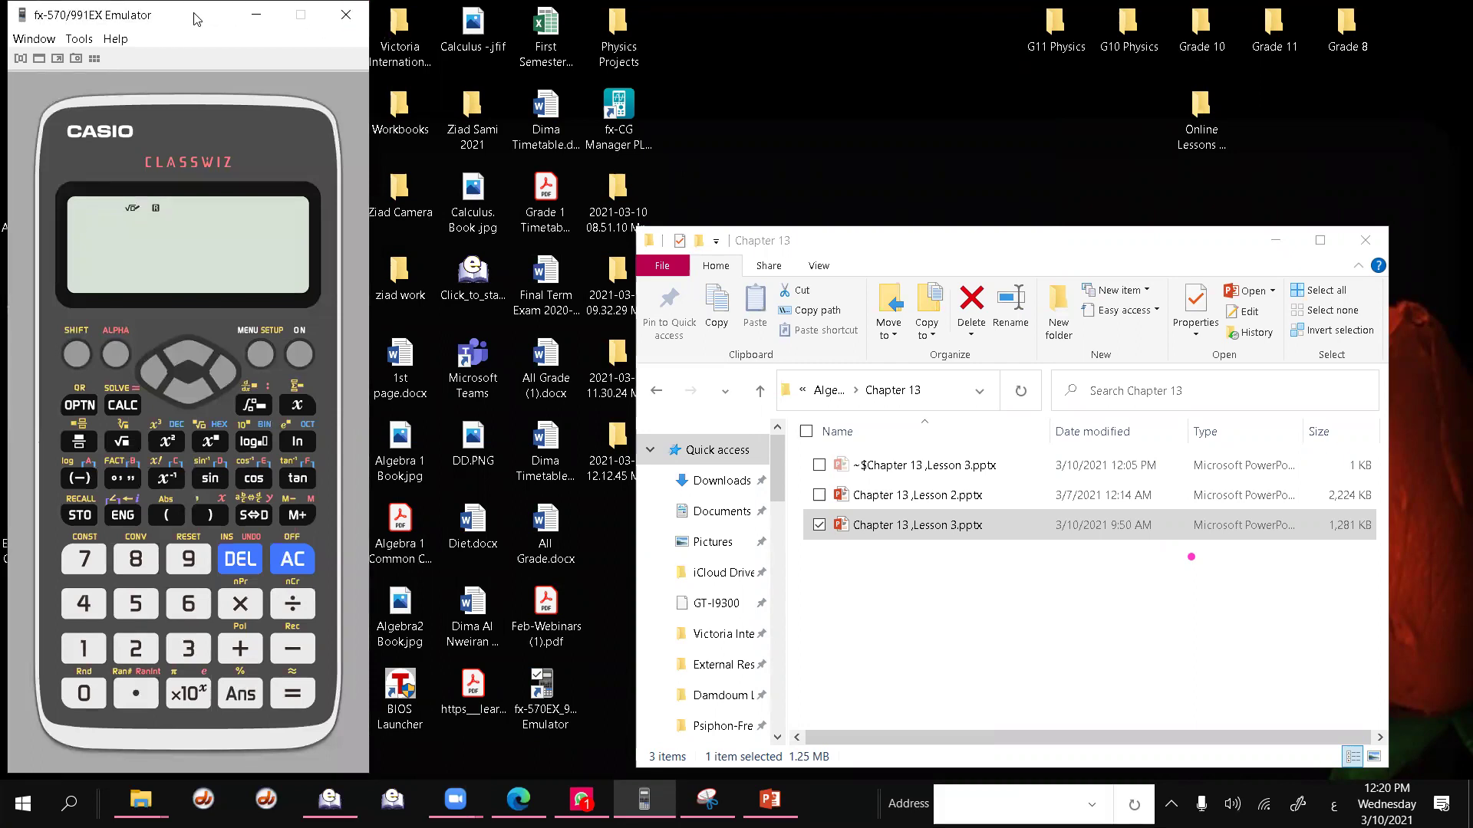
{"action": "left_click_drag", "start_coordinate": [196, 19], "coordinate": [492, 24]}
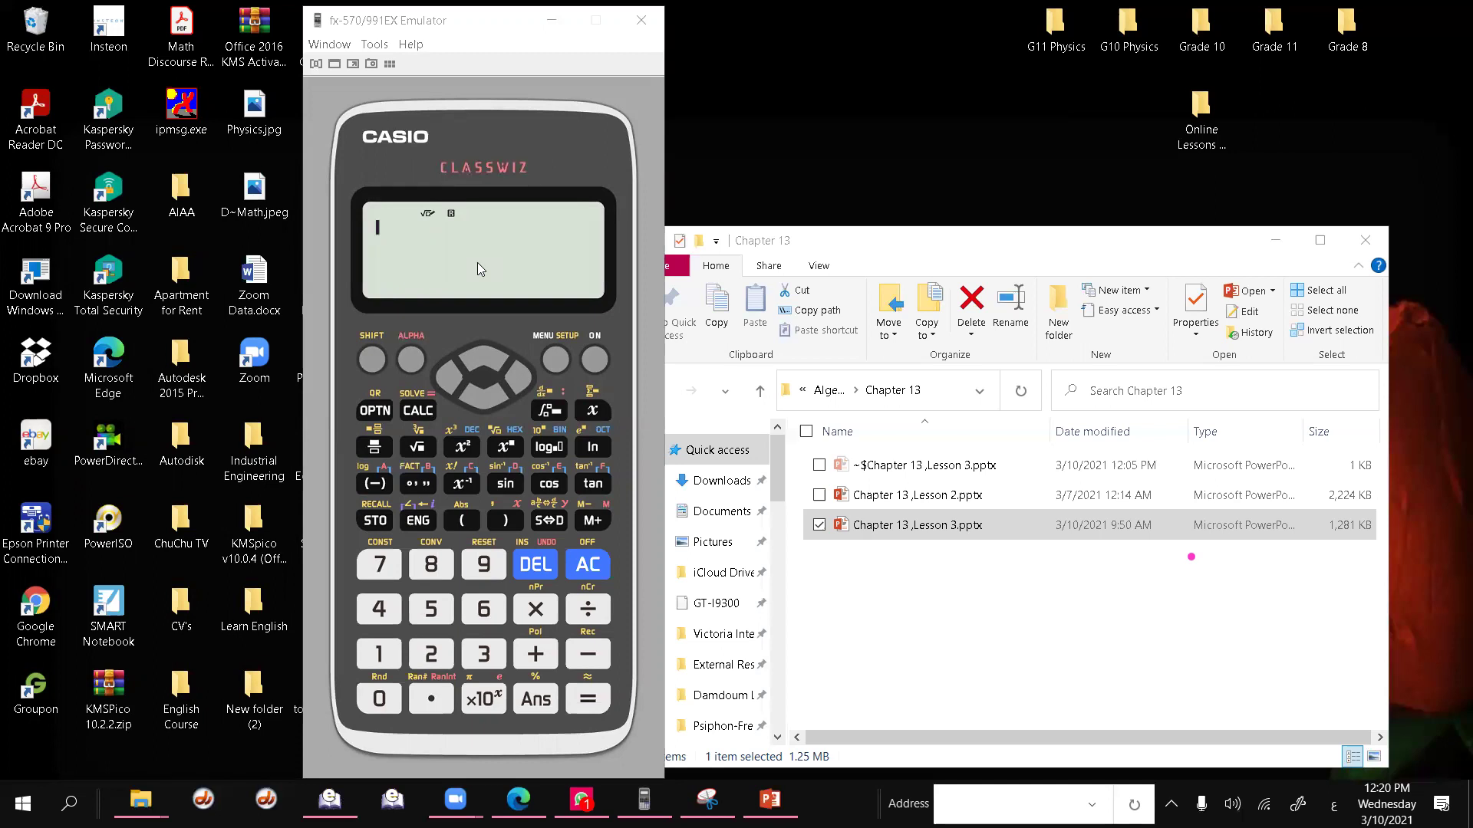
{"action": "left_click", "coordinate": [624, 357]}
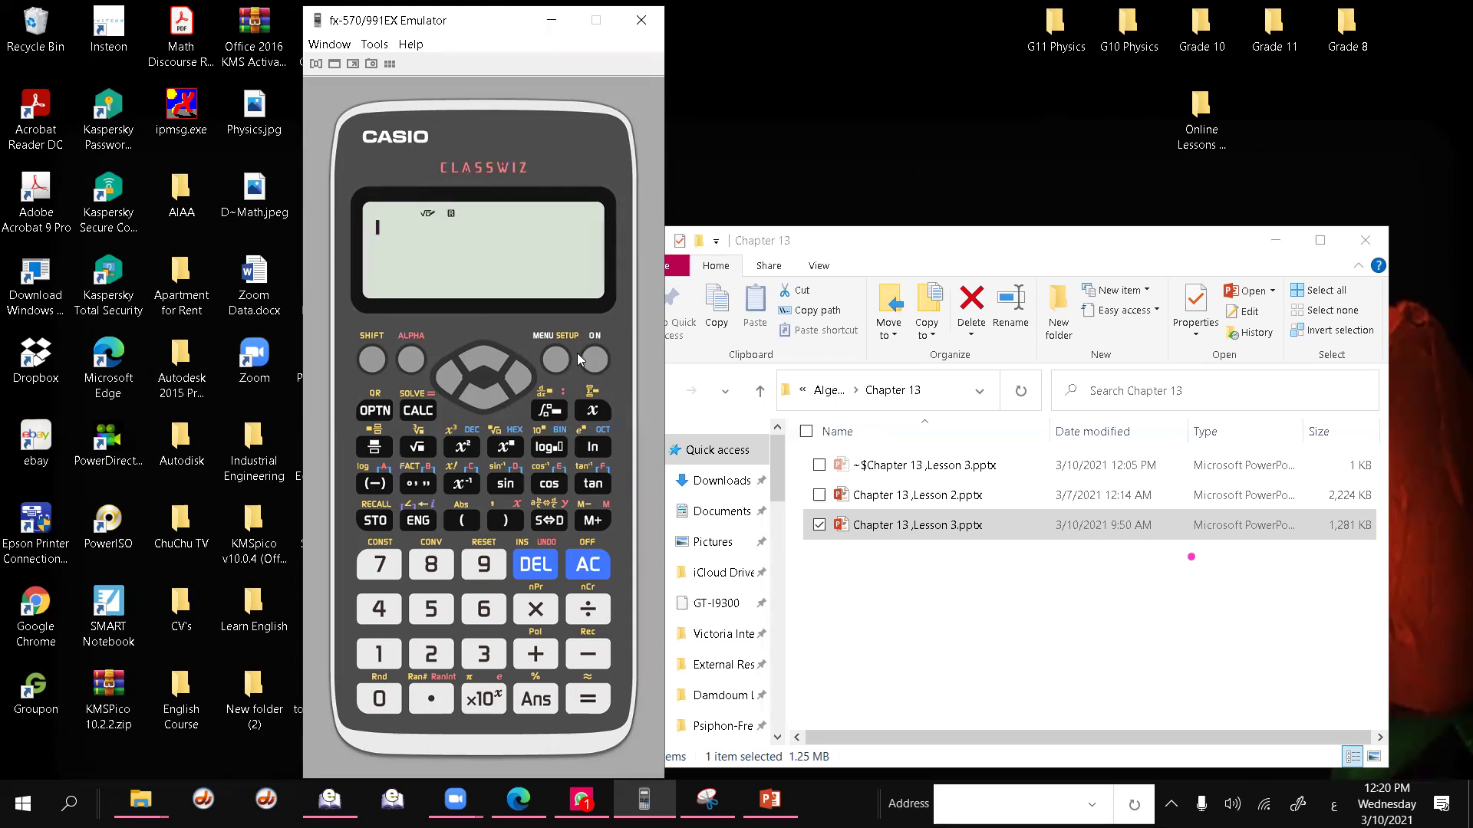
{"action": "left_click", "coordinate": [562, 361]}
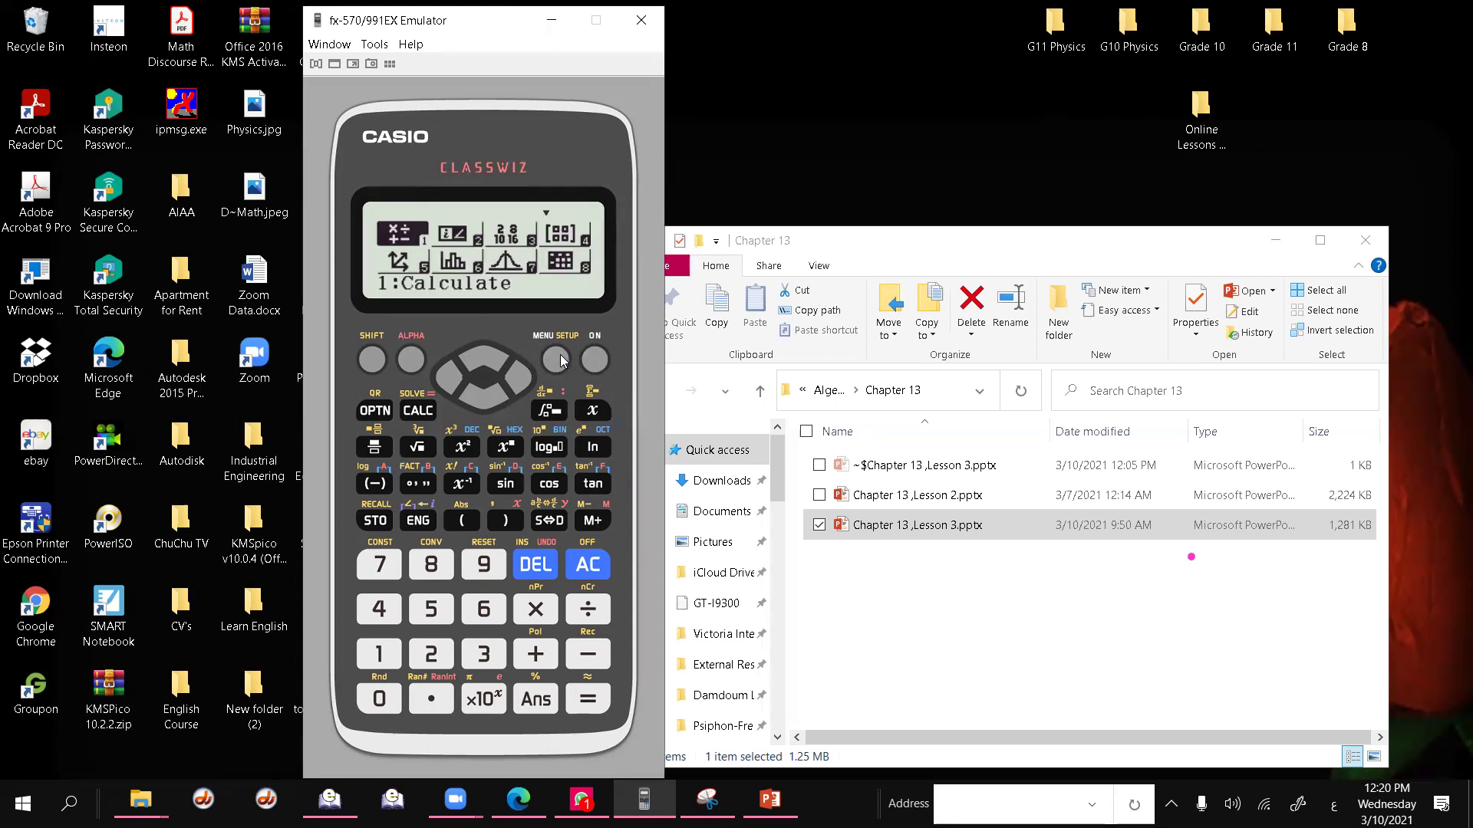
{"action": "left_click", "coordinate": [379, 657]}
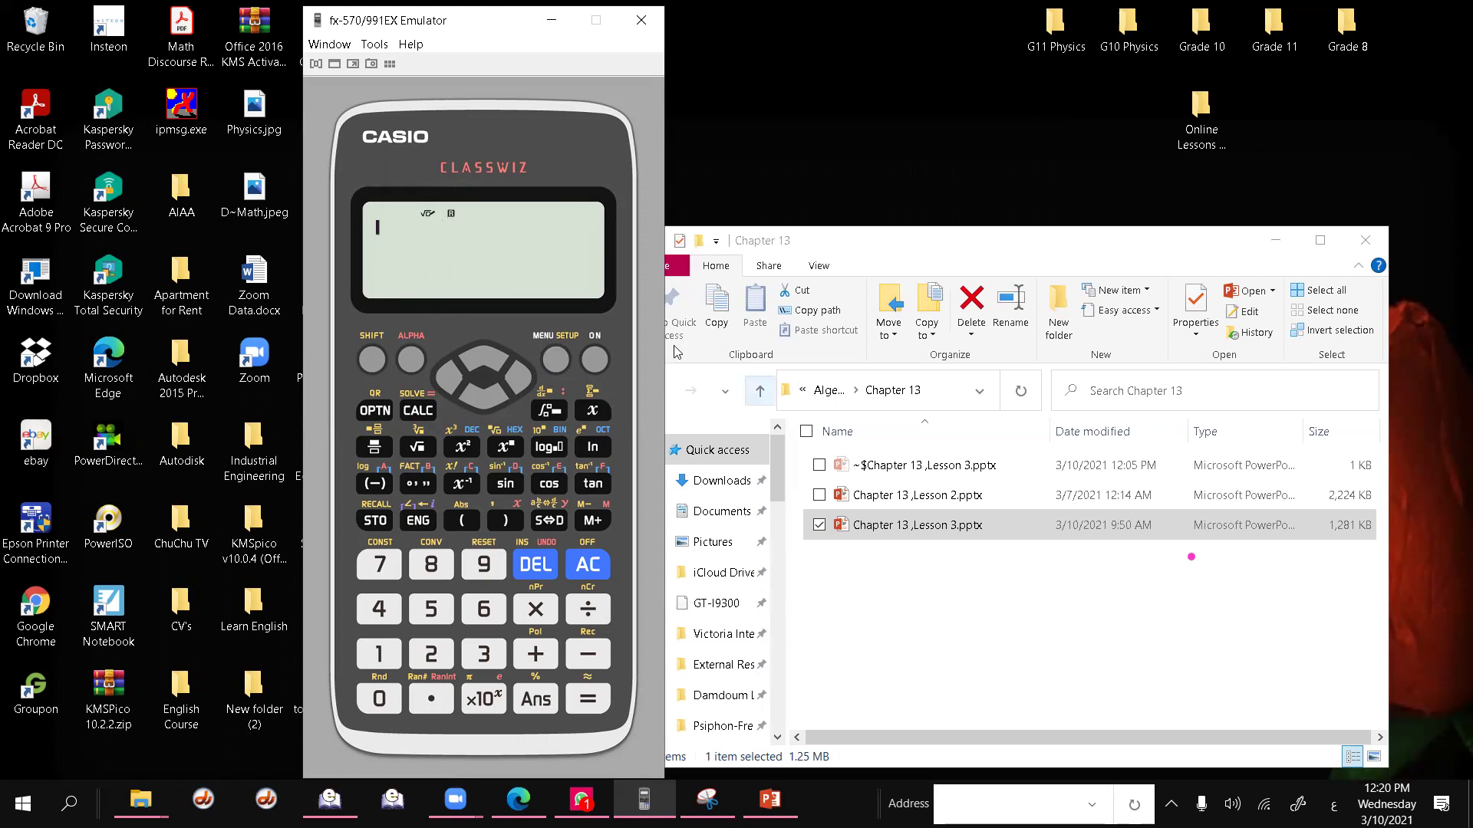
{"action": "left_click", "coordinate": [873, 257]}
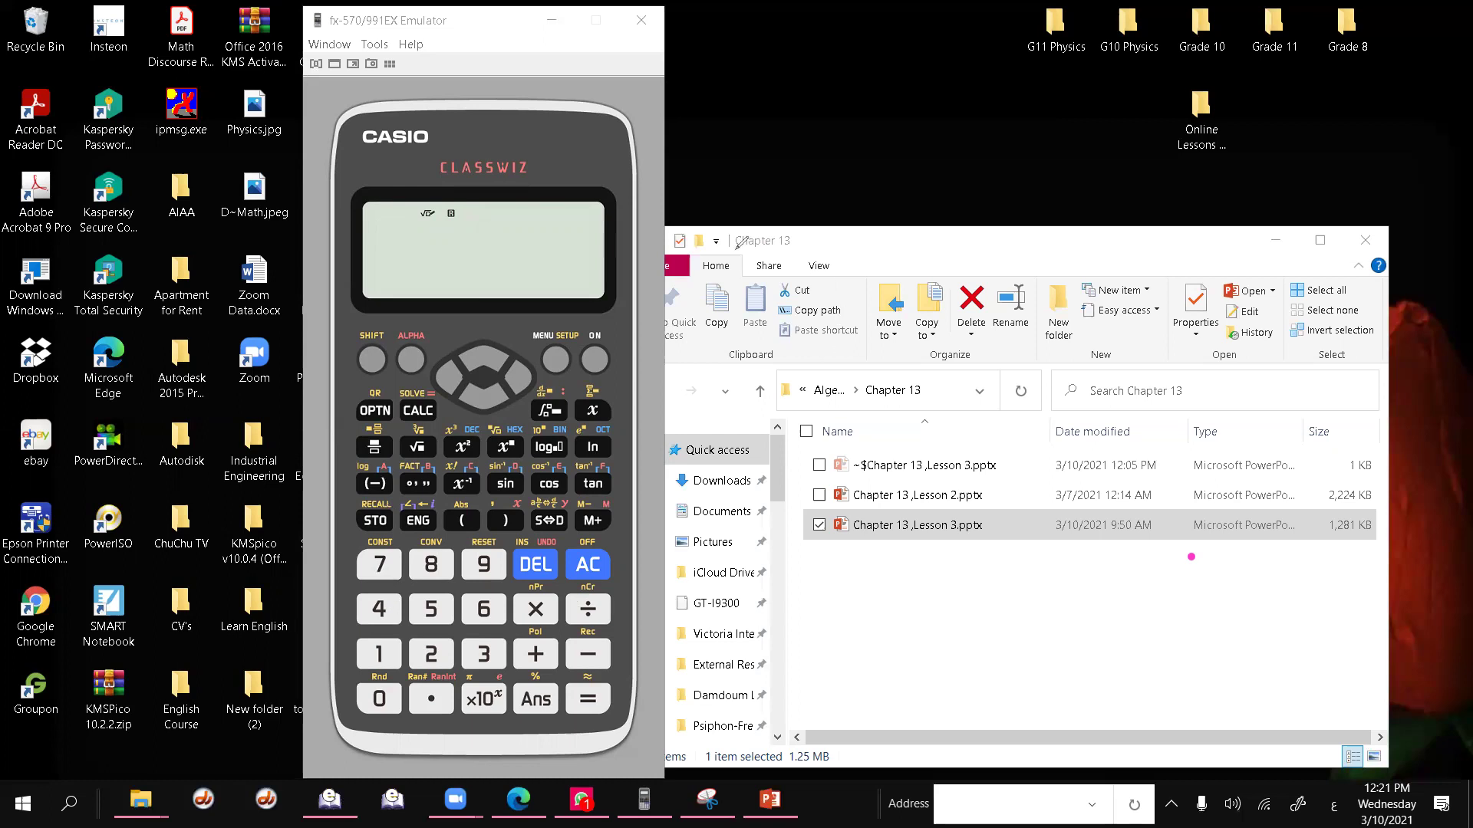
Calculate sin(π÷4) on the calculator.
{"action": "left_click", "coordinate": [506, 486]}
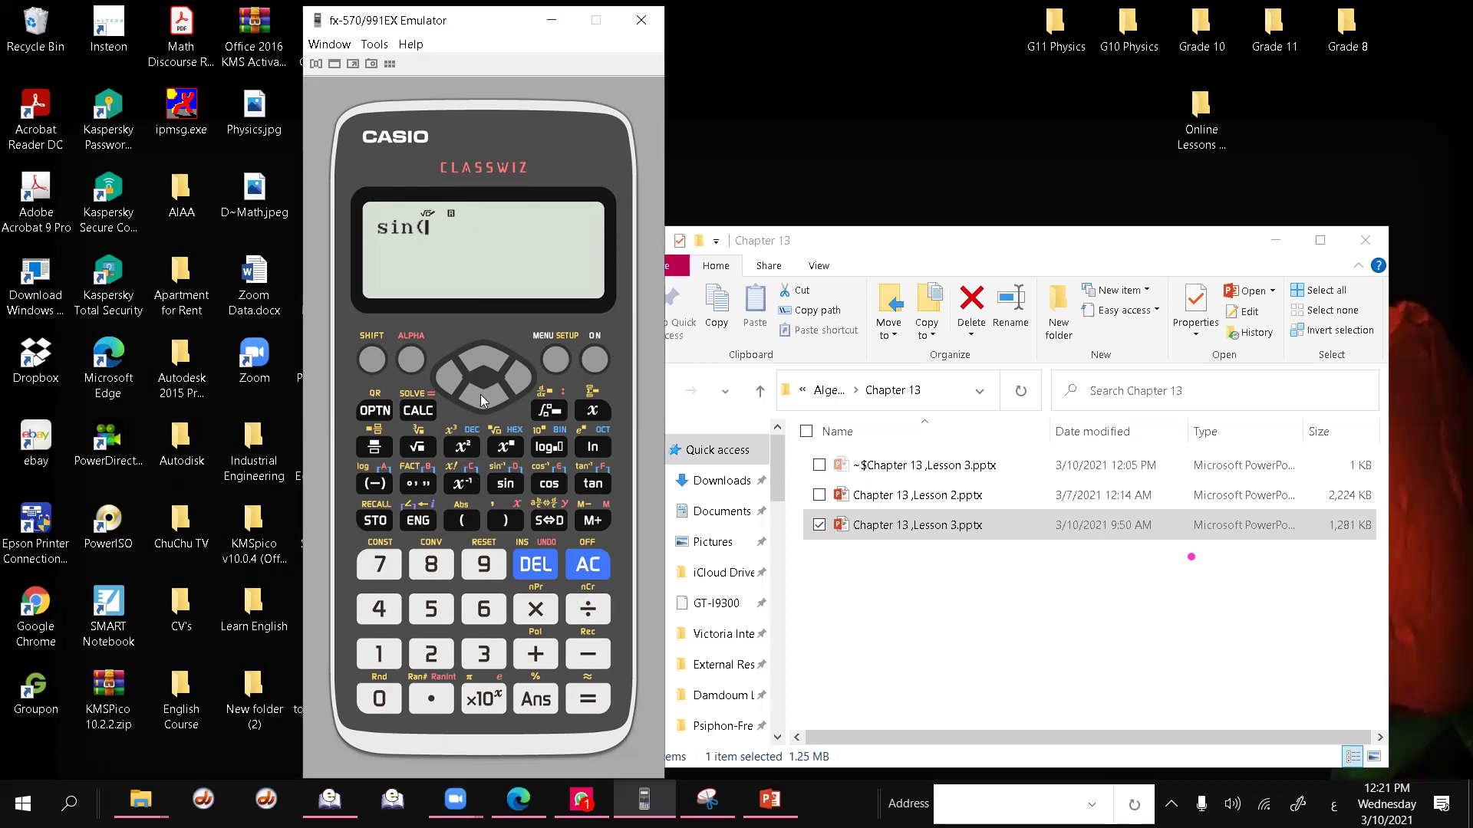
{"action": "left_click", "coordinate": [371, 359]}
{"action": "left_click", "coordinate": [494, 695]}
{"action": "left_click", "coordinate": [588, 614]}
{"action": "left_click", "coordinate": [381, 607]}
{"action": "left_click", "coordinate": [507, 526]}
{"action": "left_click", "coordinate": [586, 700]}
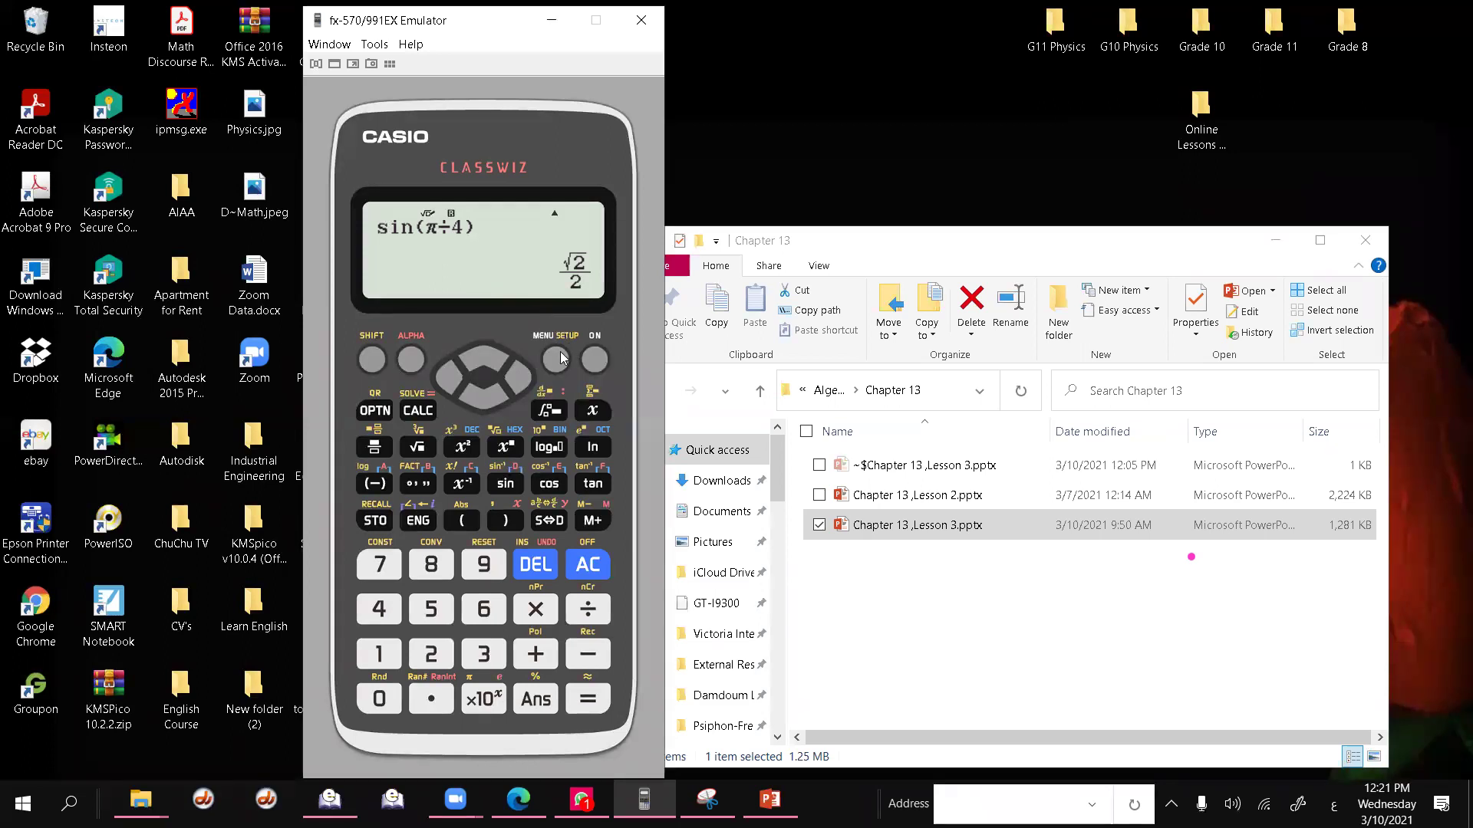
Toggle the sin(π÷4) result between its exact and decimal forms, ending on the decimal.
{"action": "left_click", "coordinate": [549, 521]}
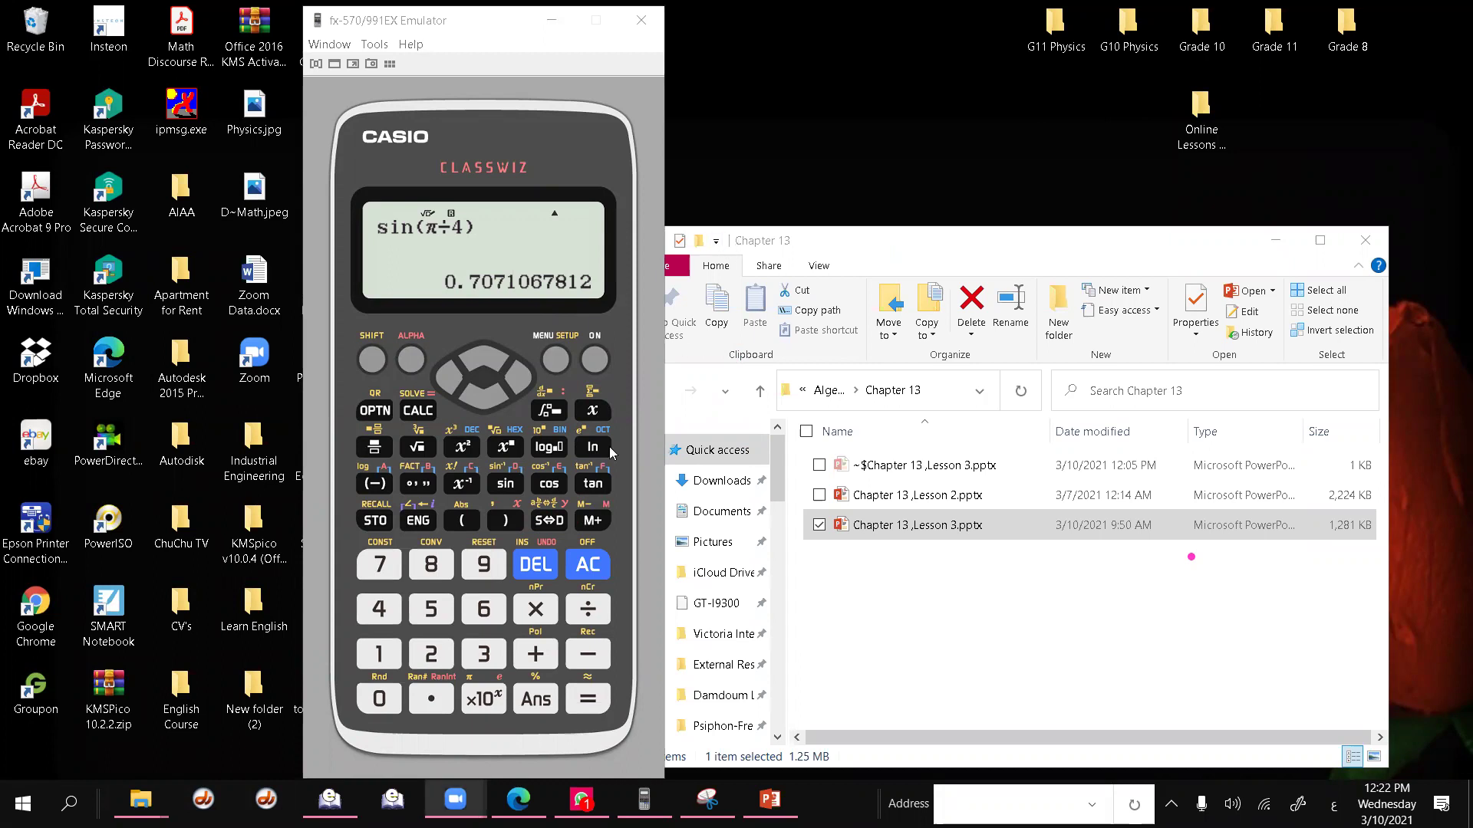
{"action": "left_click", "coordinate": [558, 521]}
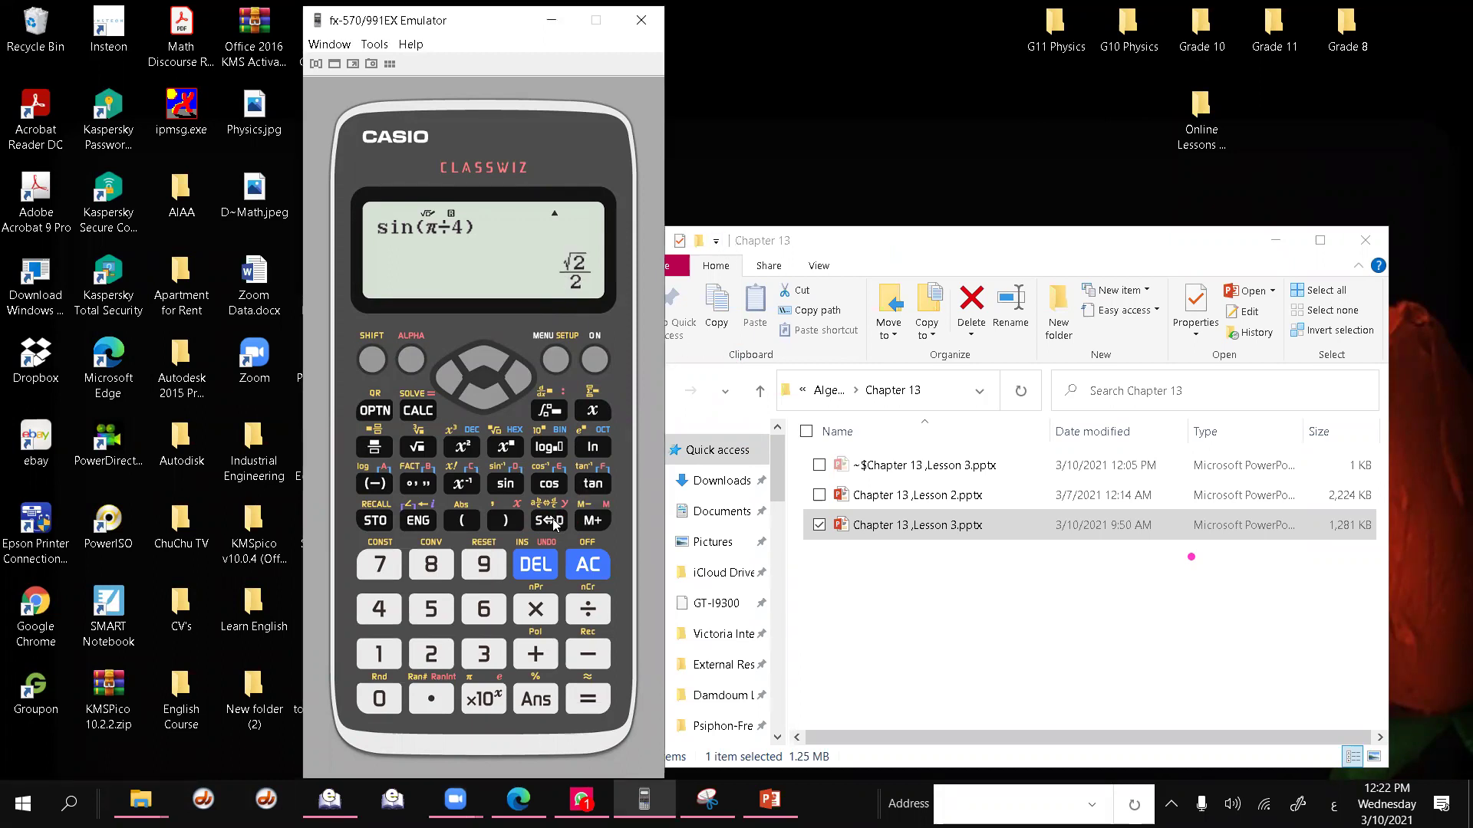
{"action": "left_click", "coordinate": [554, 521]}
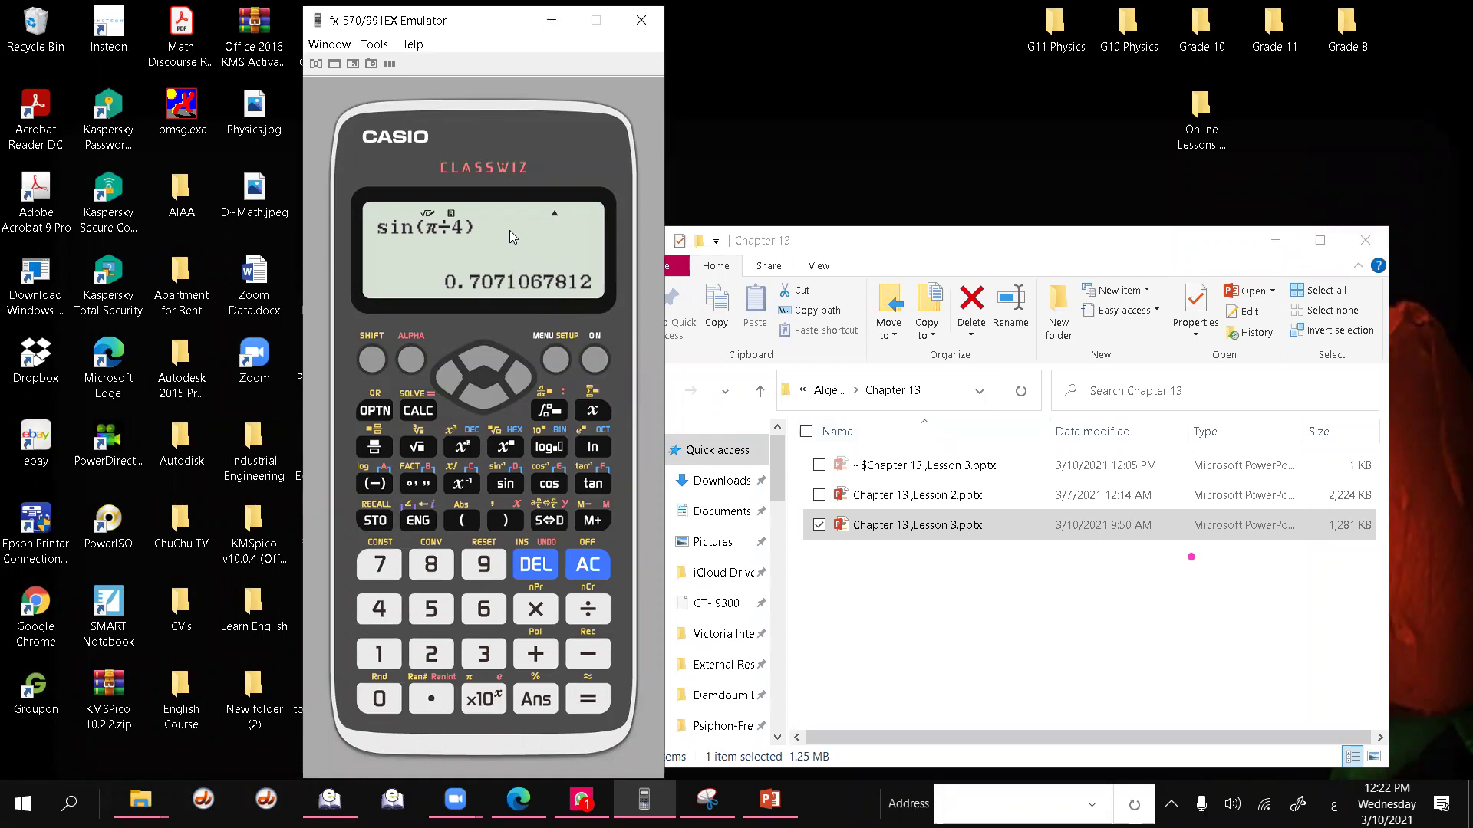
Clear the sin(π÷4) calculation so the calculator has an empty entry line.
{"action": "left_click", "coordinate": [596, 359]}
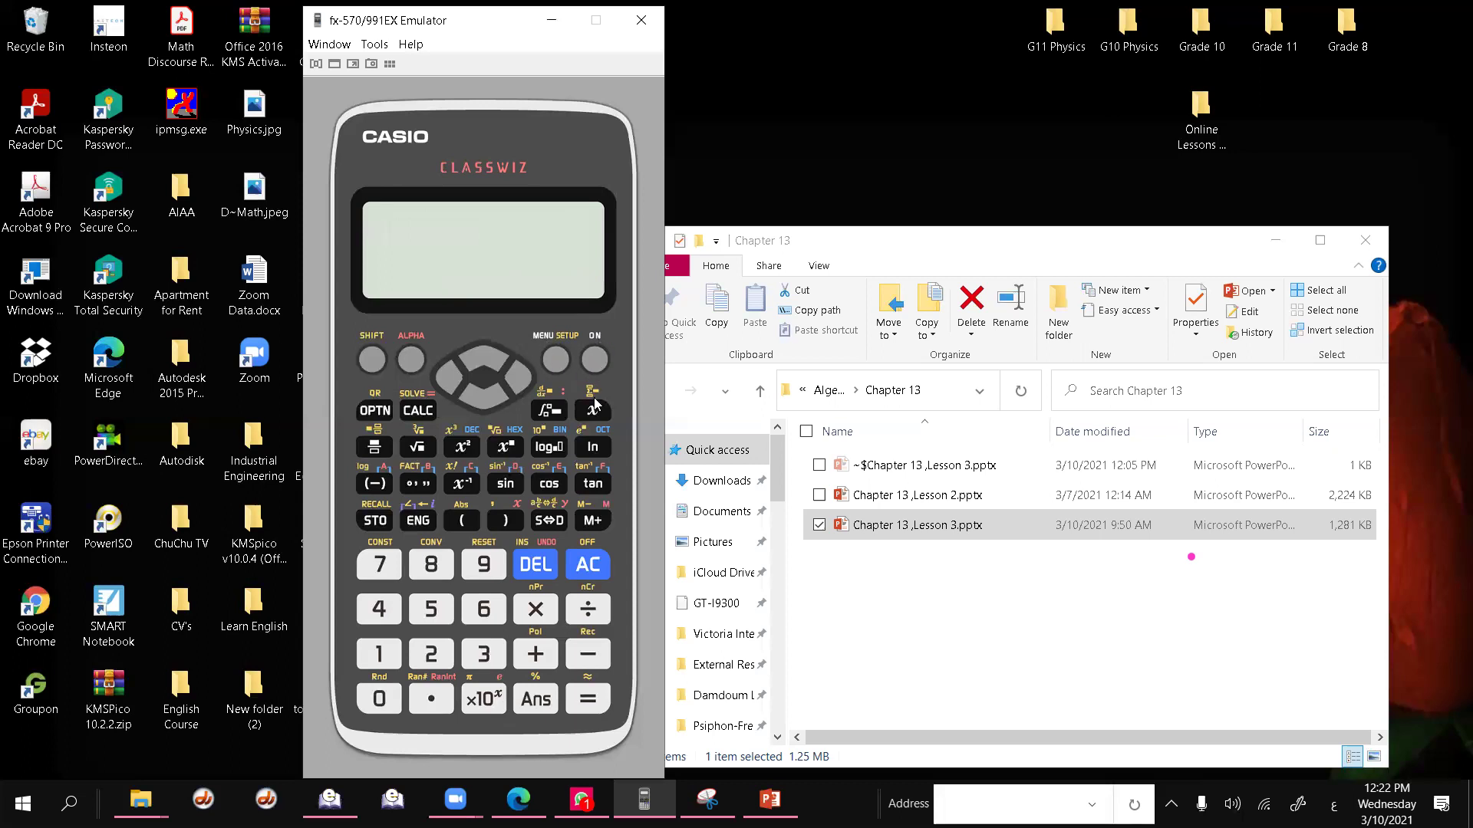
{"action": "left_click", "coordinate": [452, 575]}
{"action": "left_click", "coordinate": [452, 576]}
{"action": "left_click", "coordinate": [453, 577]}
{"action": "left_click", "coordinate": [582, 566]}
{"action": "left_click", "coordinate": [373, 360]}
{"action": "left_click", "coordinate": [586, 567]}
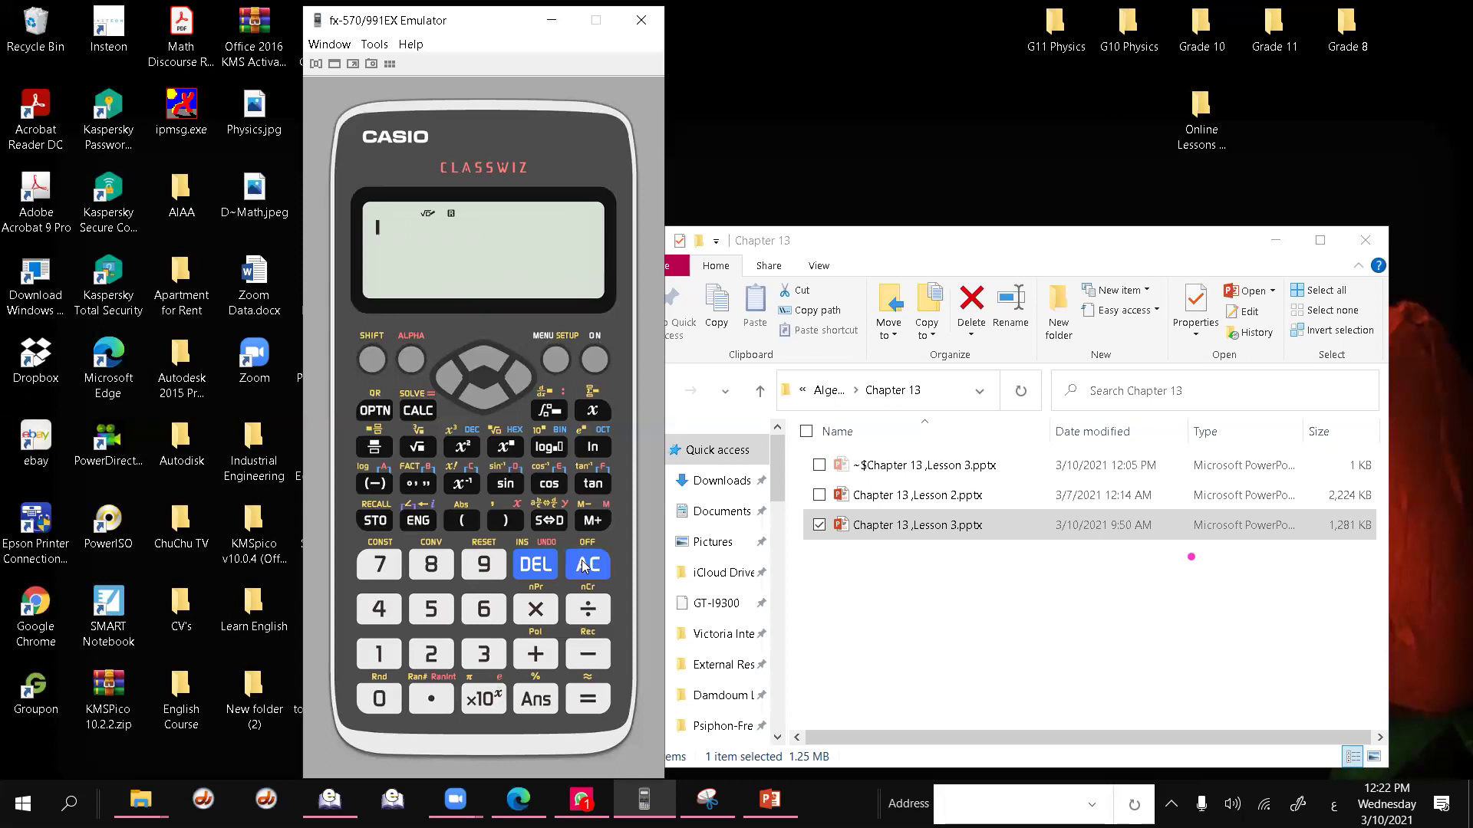
Calculate π÷4 and toggle the result to decimal and back to a fraction of π.
{"action": "left_click", "coordinate": [371, 361]}
{"action": "left_click", "coordinate": [499, 695]}
{"action": "left_click", "coordinate": [598, 608]}
{"action": "left_click", "coordinate": [371, 607]}
{"action": "left_click", "coordinate": [602, 705]}
{"action": "left_click", "coordinate": [556, 521]}
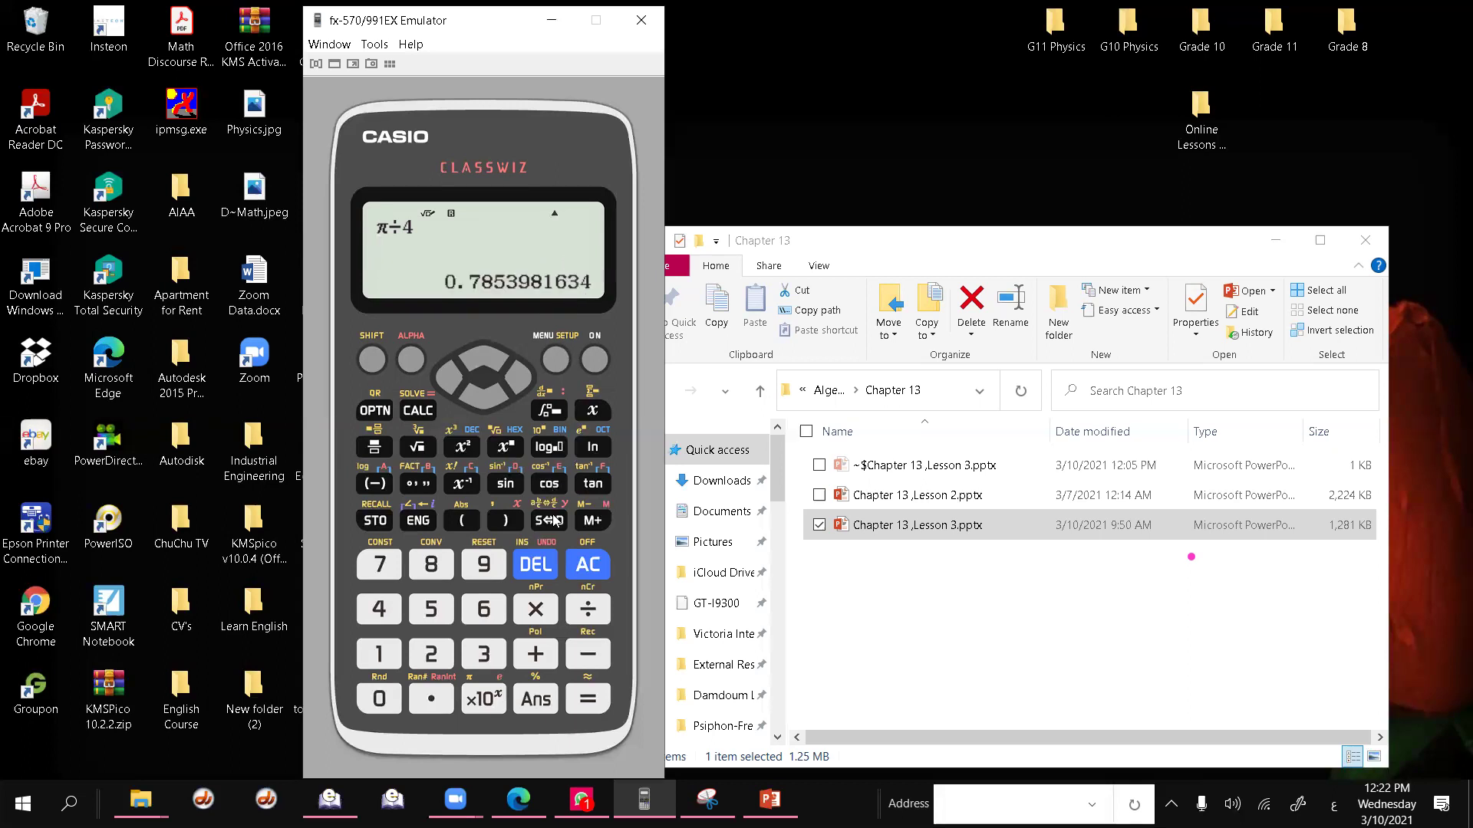
{"action": "left_click", "coordinate": [553, 520]}
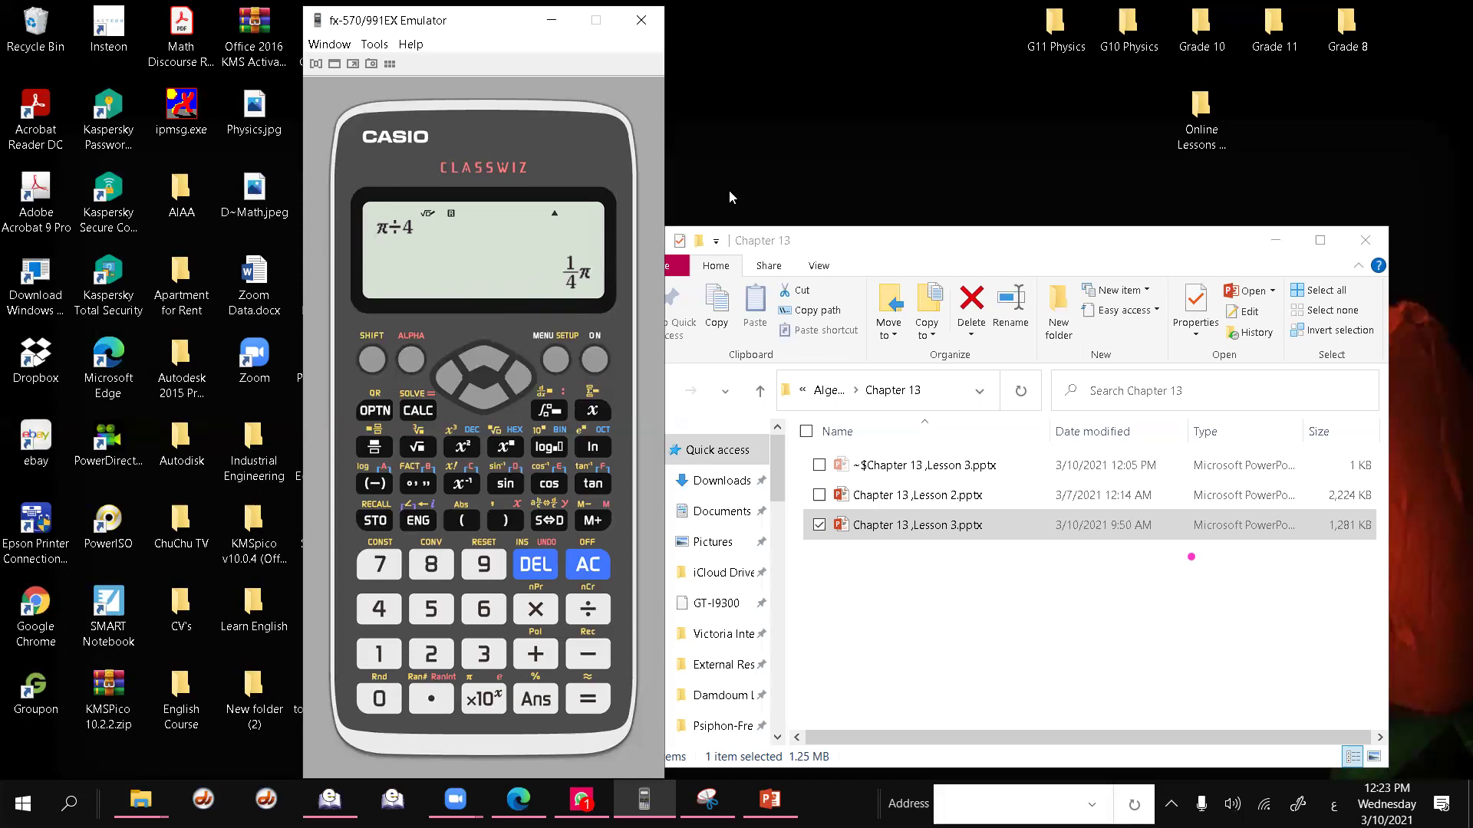
{"action": "left_click", "coordinate": [724, 263]}
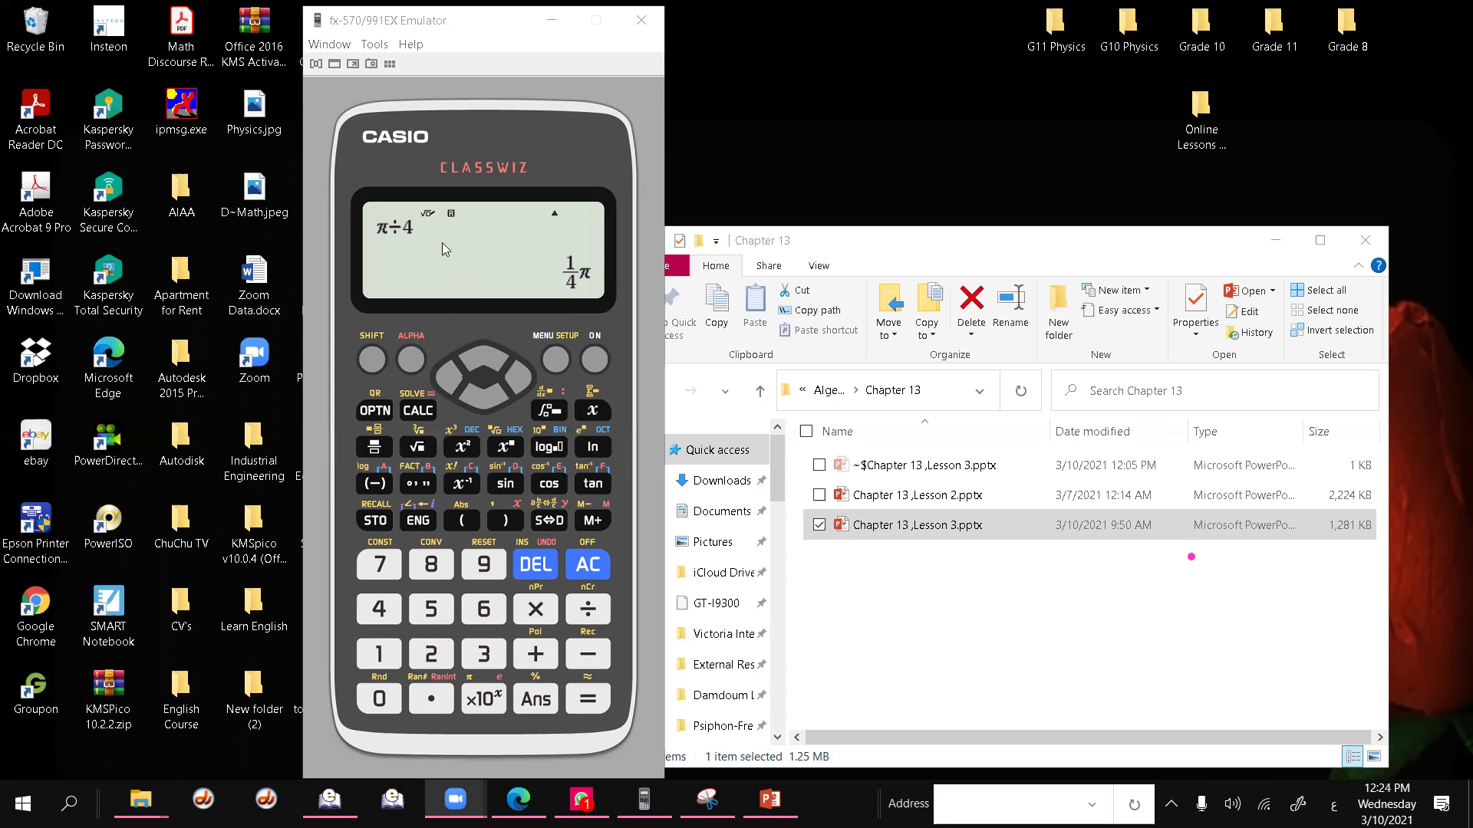
{"action": "left_click", "coordinate": [374, 356]}
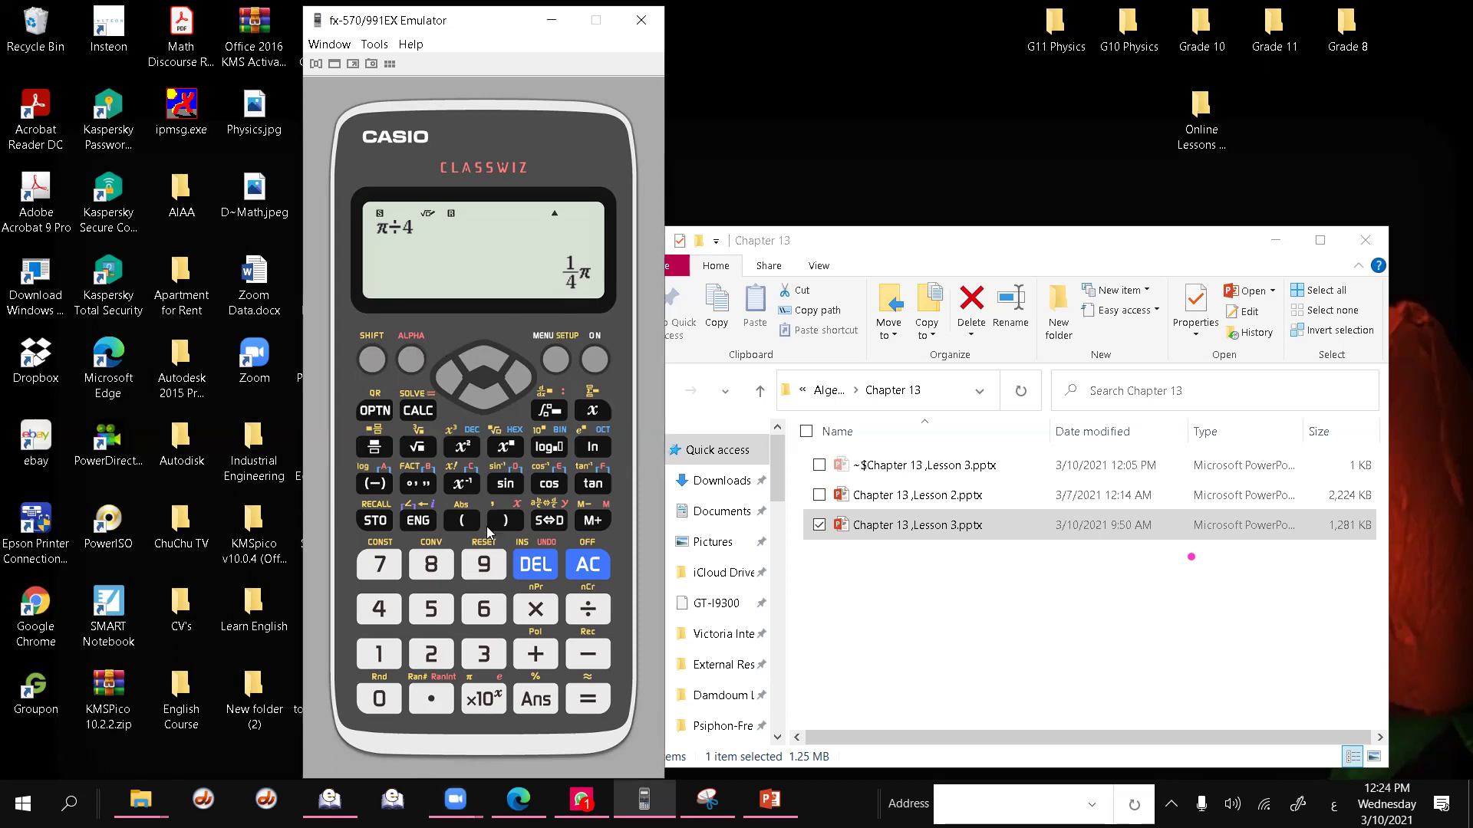
{"action": "left_click", "coordinate": [412, 359]}
{"action": "left_click", "coordinate": [560, 357]}
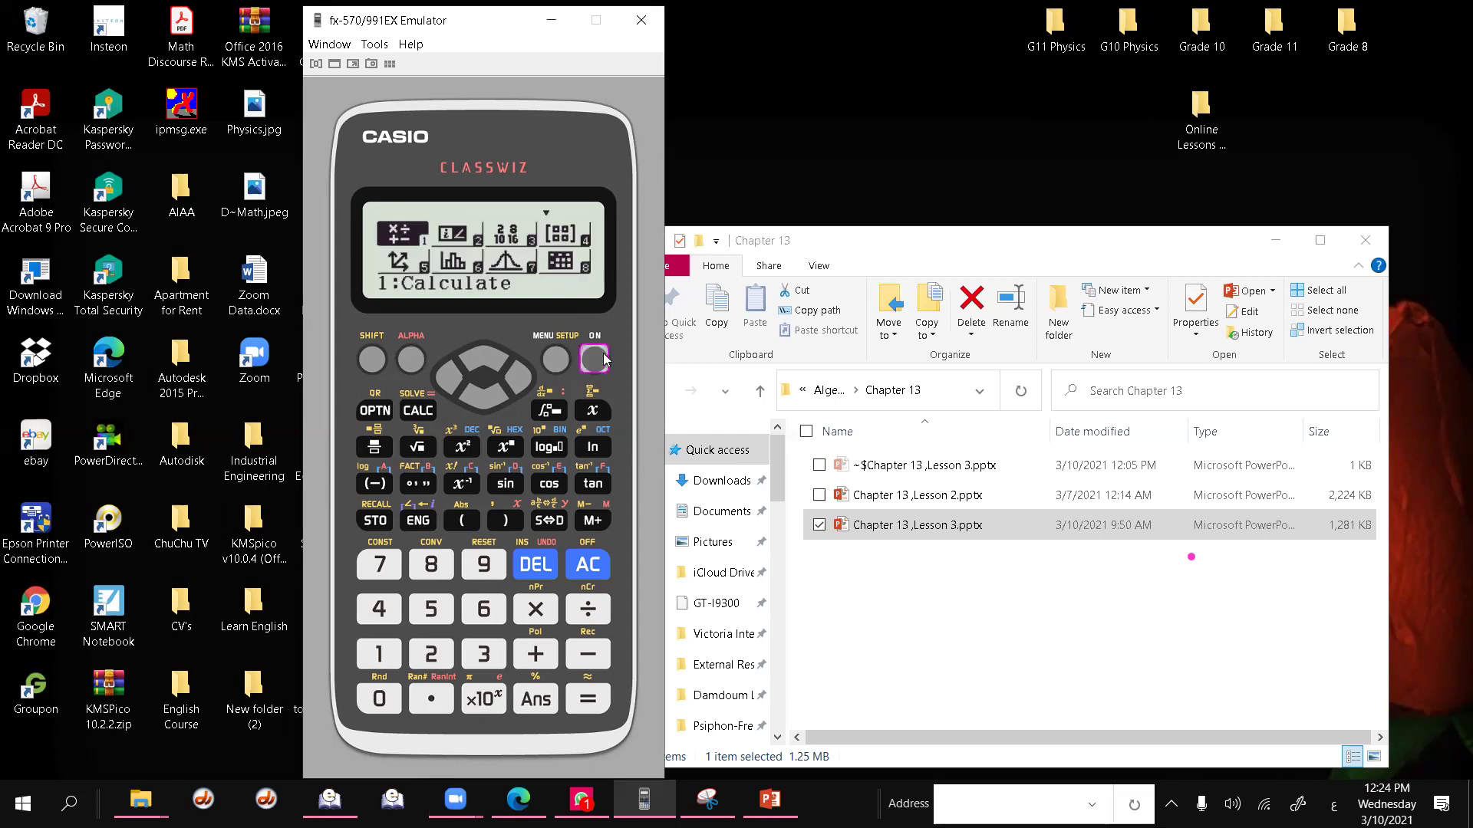
{"action": "left_click", "coordinate": [594, 359]}
{"action": "left_click", "coordinate": [390, 358]}
{"action": "left_click", "coordinate": [562, 359]}
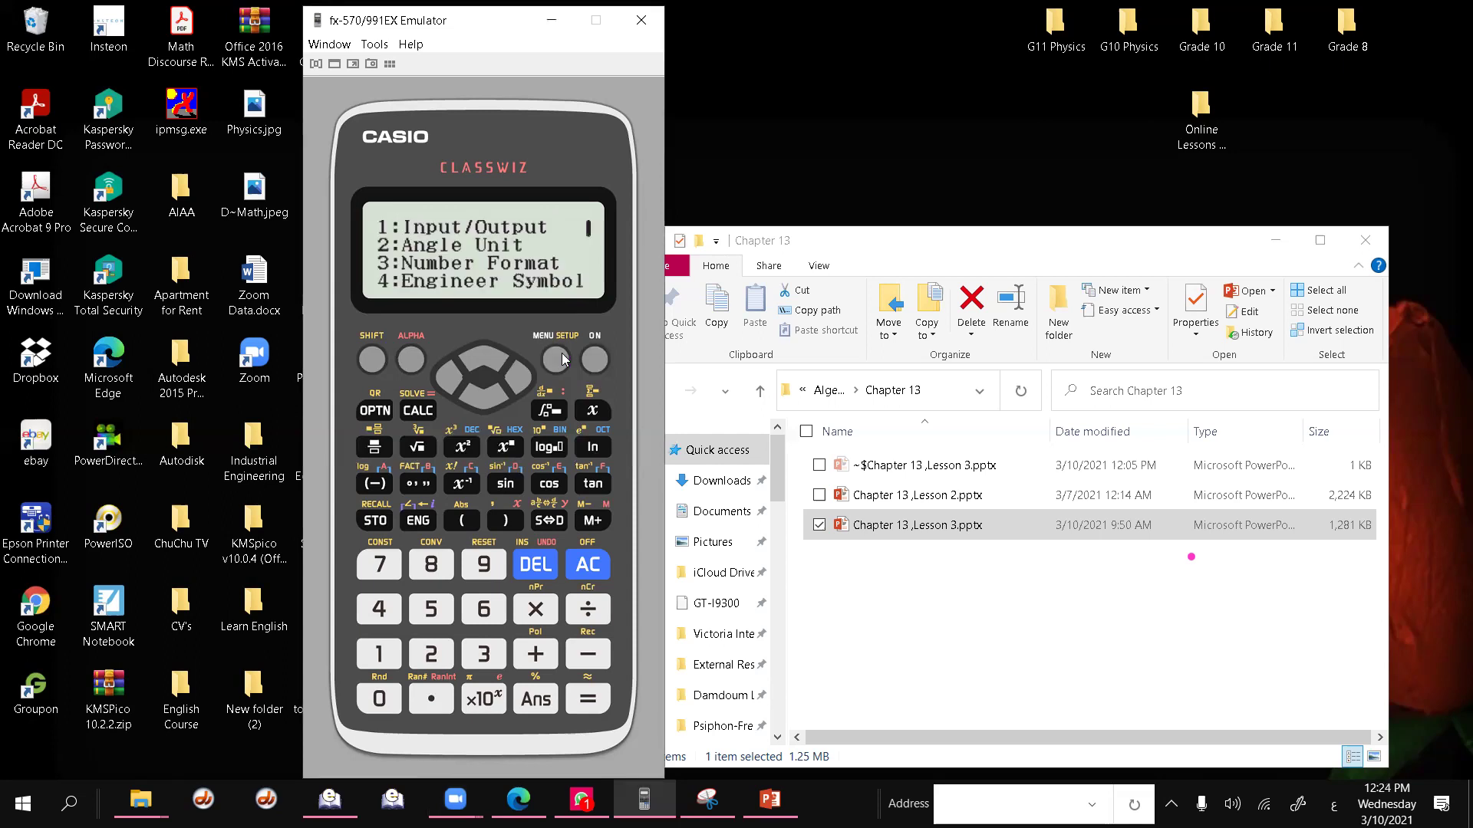
{"action": "left_click", "coordinate": [595, 359]}
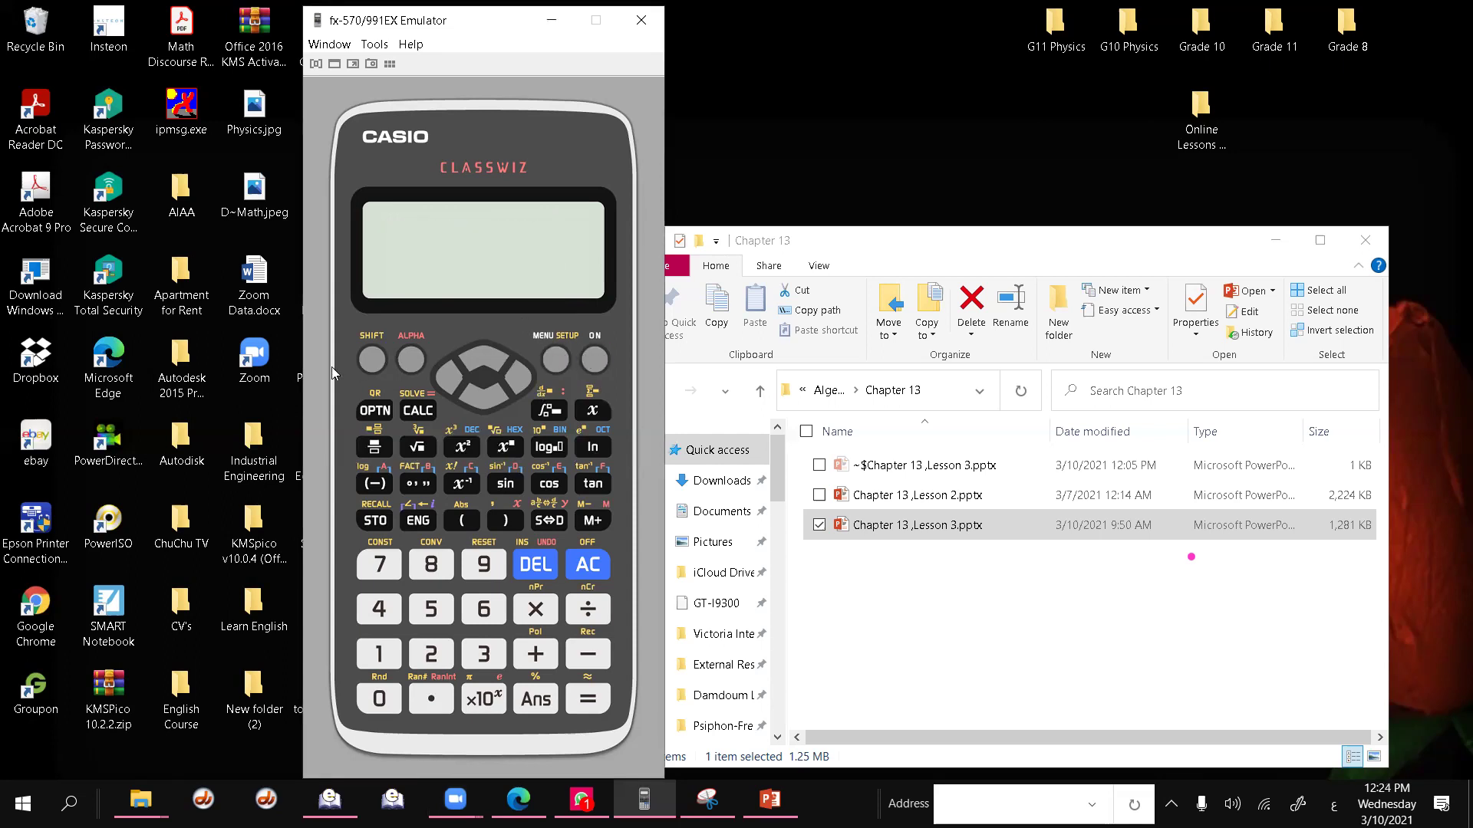
{"action": "left_click", "coordinate": [556, 359]}
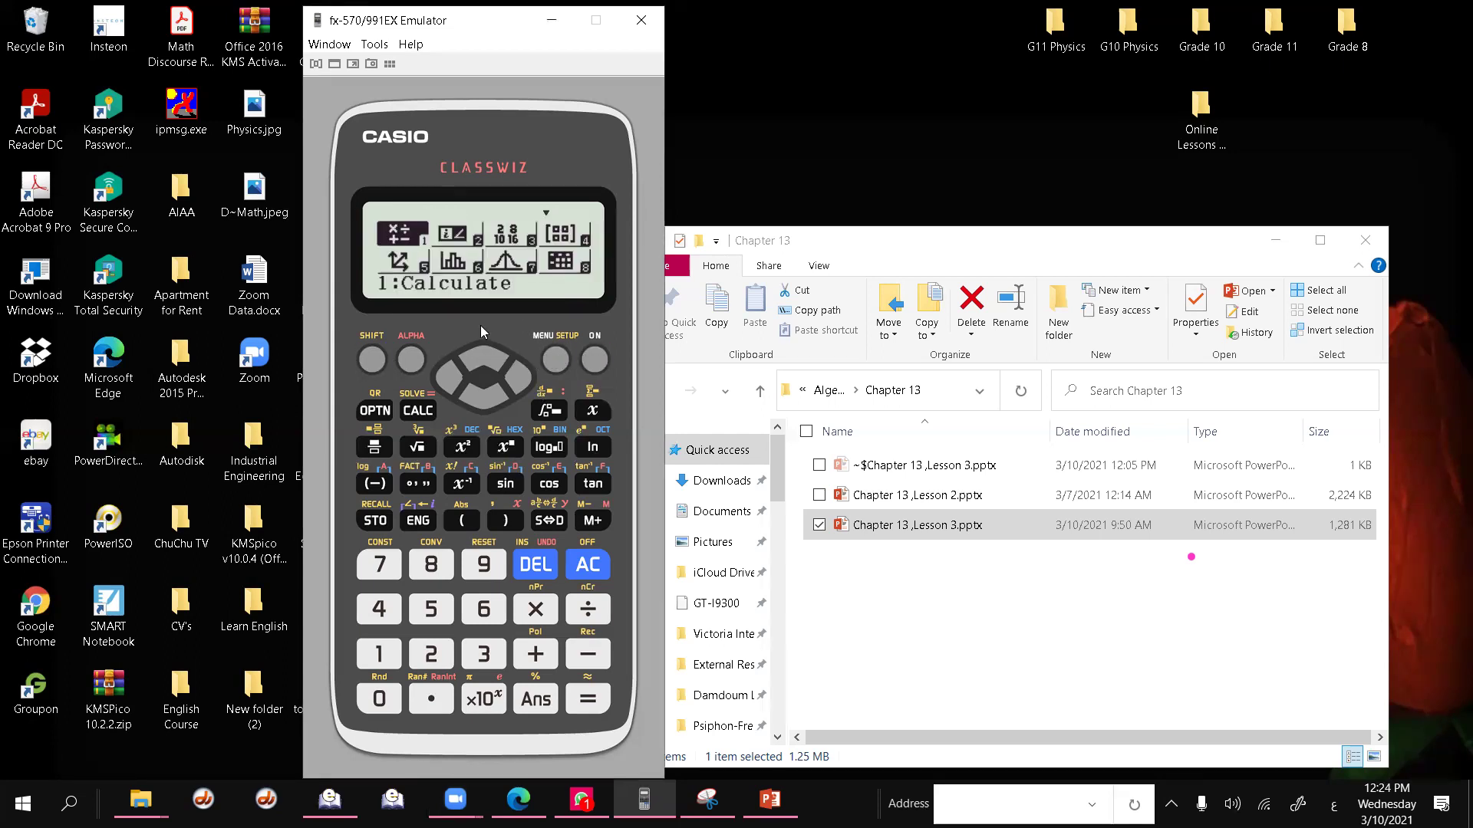
{"action": "left_click", "coordinate": [594, 359]}
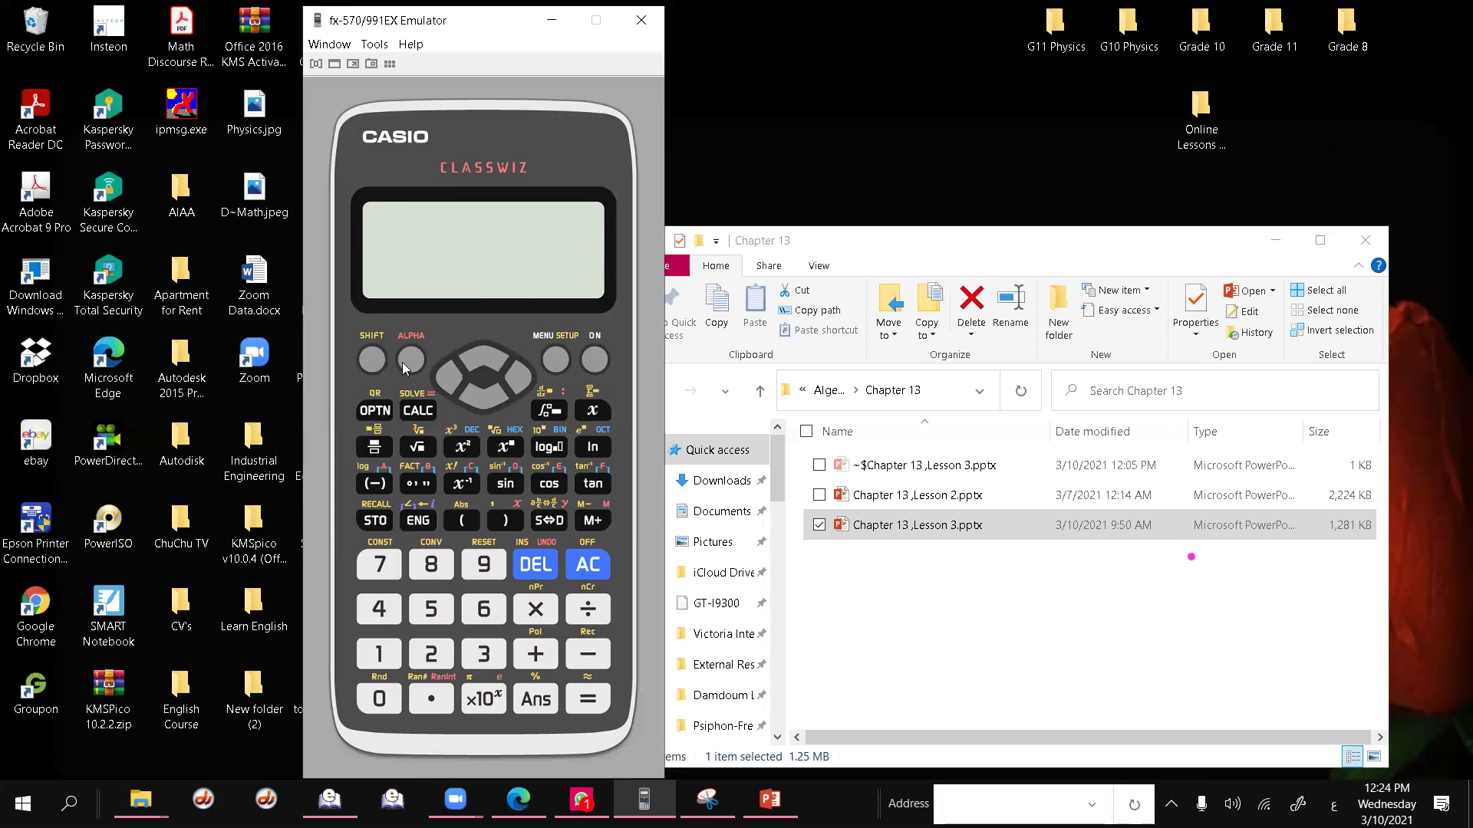
{"action": "left_click", "coordinate": [408, 362]}
{"action": "left_click", "coordinate": [550, 364]}
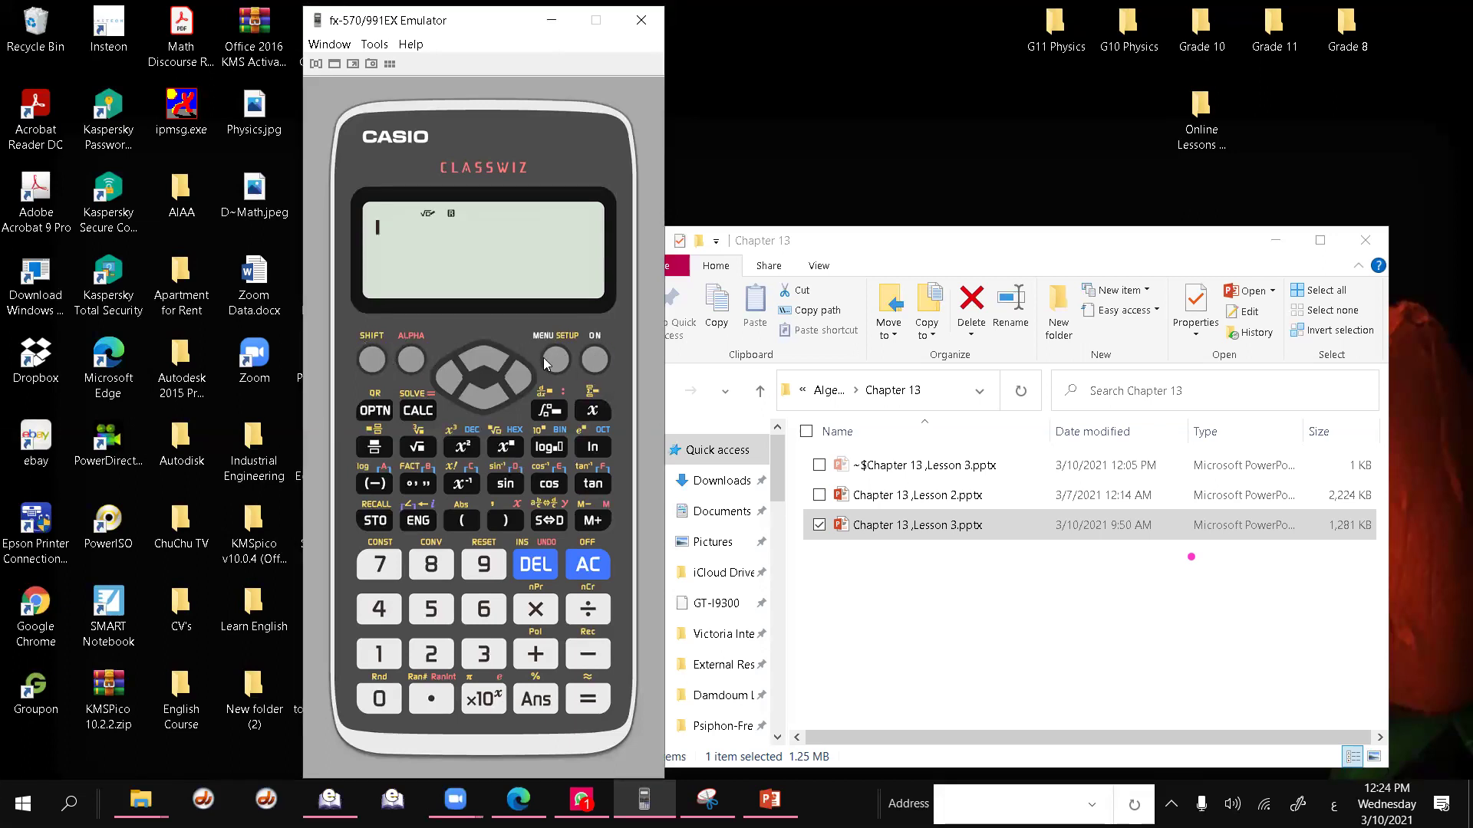
{"action": "left_click", "coordinate": [406, 364]}
Set the calculator's angle unit to Degree in its setup.
{"action": "left_click", "coordinate": [373, 360]}
{"action": "left_click", "coordinate": [555, 360]}
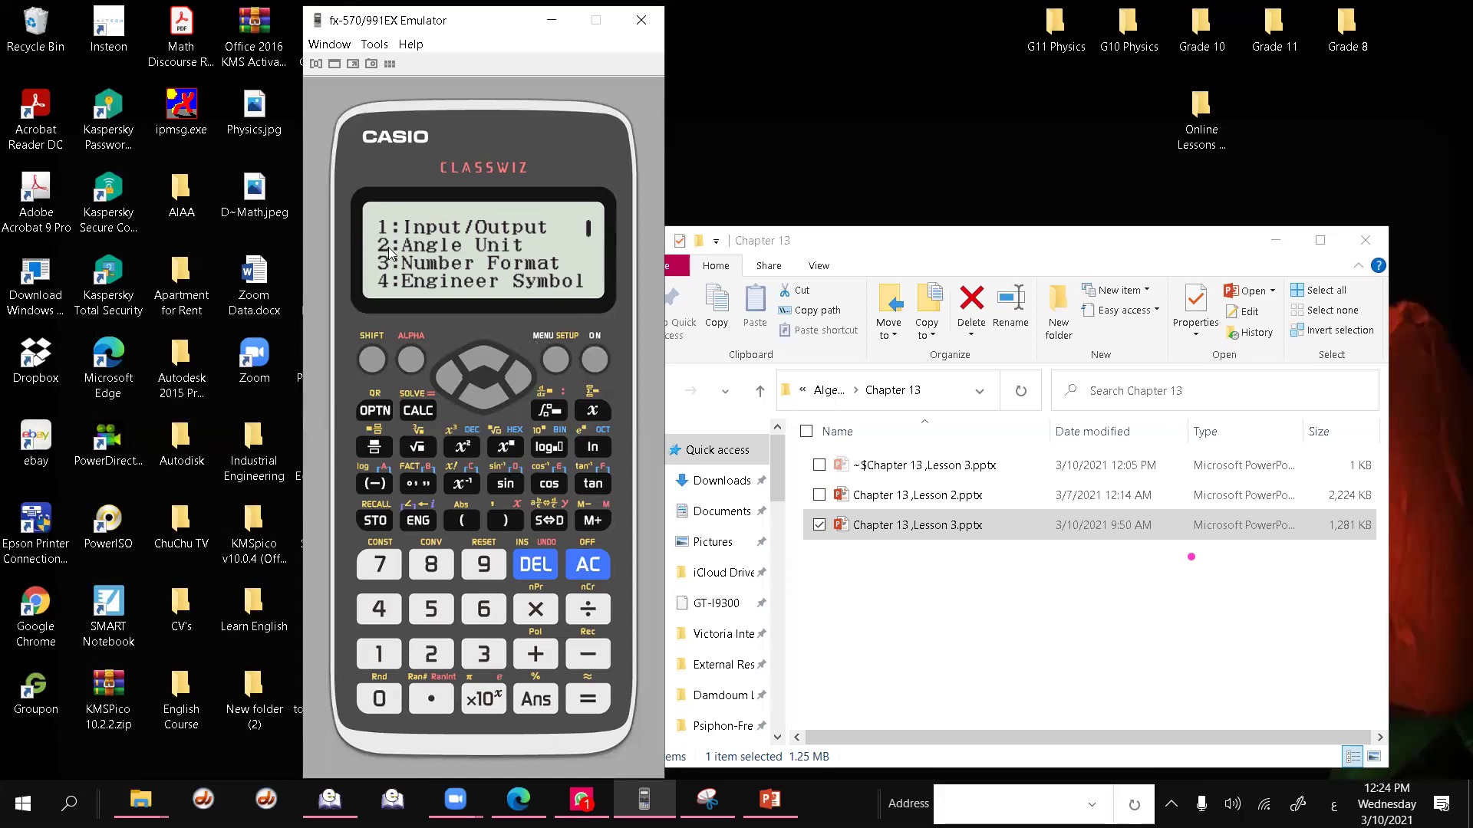
{"action": "left_click", "coordinate": [428, 660]}
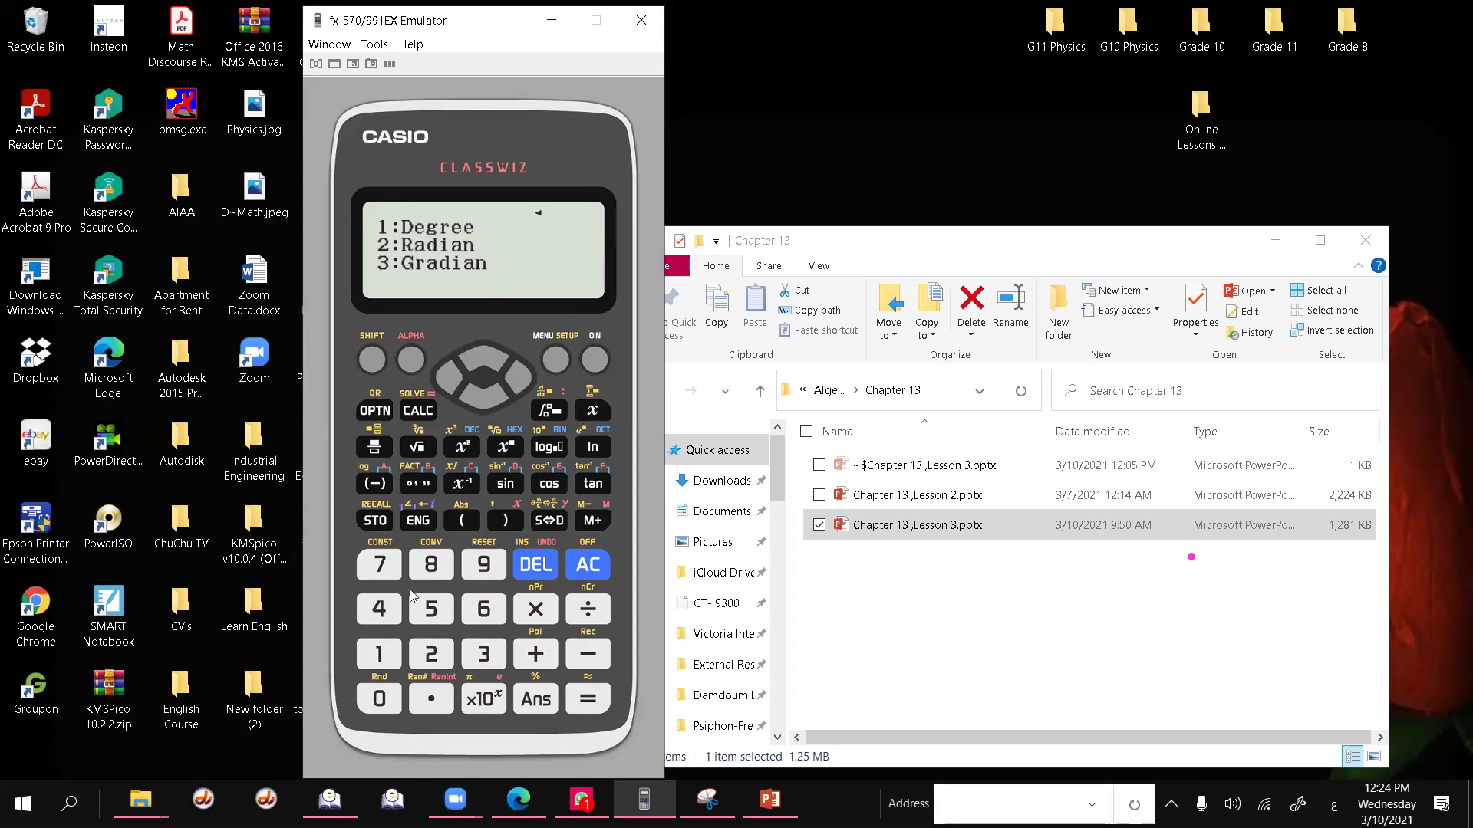
{"action": "left_click", "coordinate": [379, 654]}
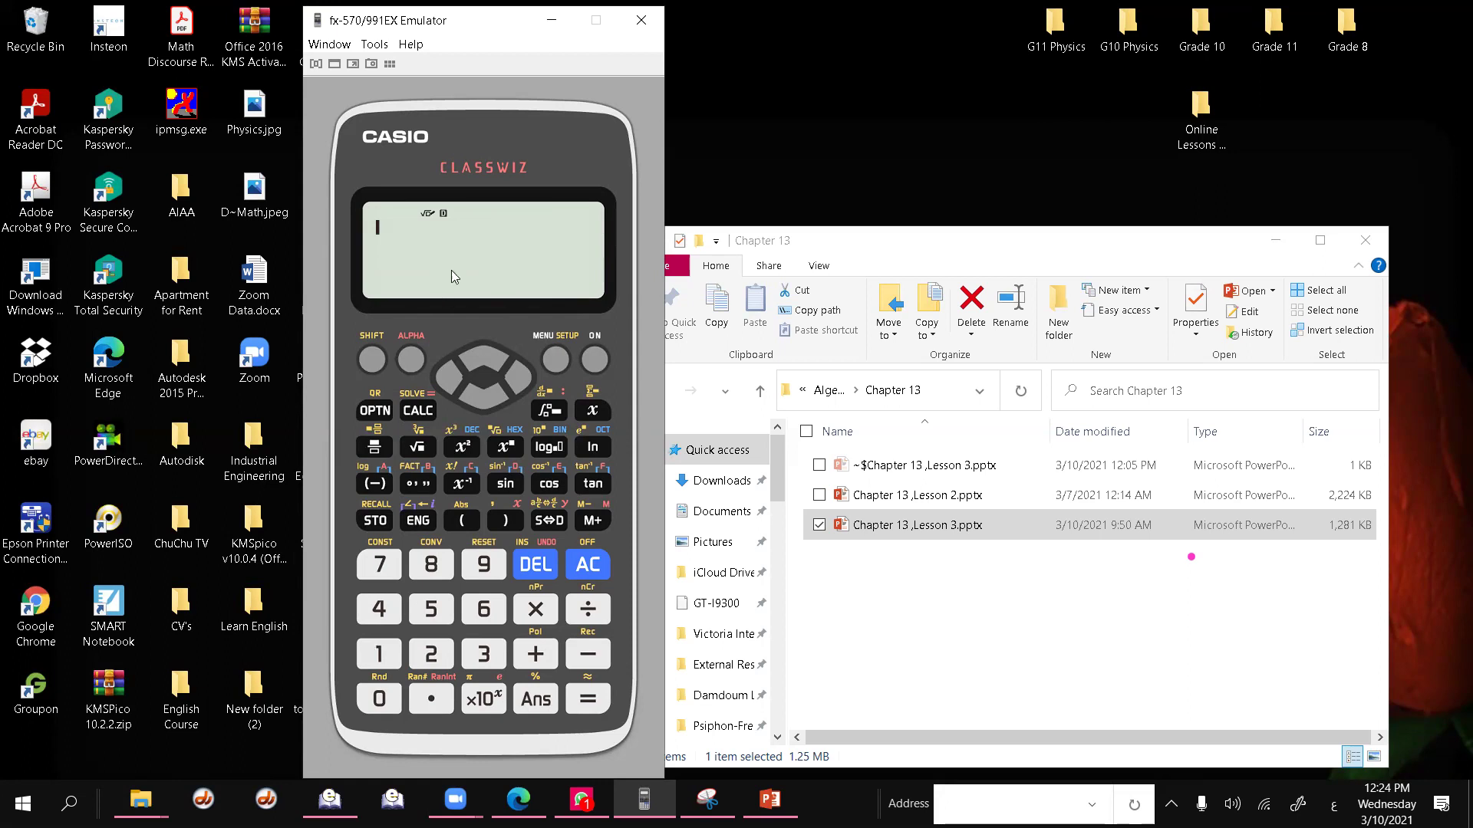
Handwrite the fraction 3.14/4 in the space below the Chapter 13 file list and circle the 3.14.
{"action": "left_click", "coordinate": [460, 222]}
{"action": "mouse_move", "coordinate": [955, 577]}
{"action": "left_mouse_down"}
{"action": "mouse_move", "coordinate": [997, 587]}
{"action": "mouse_move", "coordinate": [968, 648]}
{"action": "left_mouse_up"}
{"action": "left_click", "coordinate": [1011, 589]}
{"action": "left_click_drag", "start_coordinate": [1040, 543], "coordinate": [1034, 606]}
{"action": "mouse_move", "coordinate": [1051, 575]}
{"action": "left_mouse_down"}
{"action": "mouse_move", "coordinate": [1085, 564]}
{"action": "mouse_move", "coordinate": [1082, 595]}
{"action": "left_mouse_up"}
{"action": "left_click_drag", "start_coordinate": [968, 660], "coordinate": [1112, 587]}
{"action": "left_click_drag", "start_coordinate": [1036, 642], "coordinate": [1076, 658]}
{"action": "left_click_drag", "start_coordinate": [1065, 650], "coordinate": [1077, 683]}
{"action": "left_click_drag", "start_coordinate": [1025, 551], "coordinate": [1014, 590]}
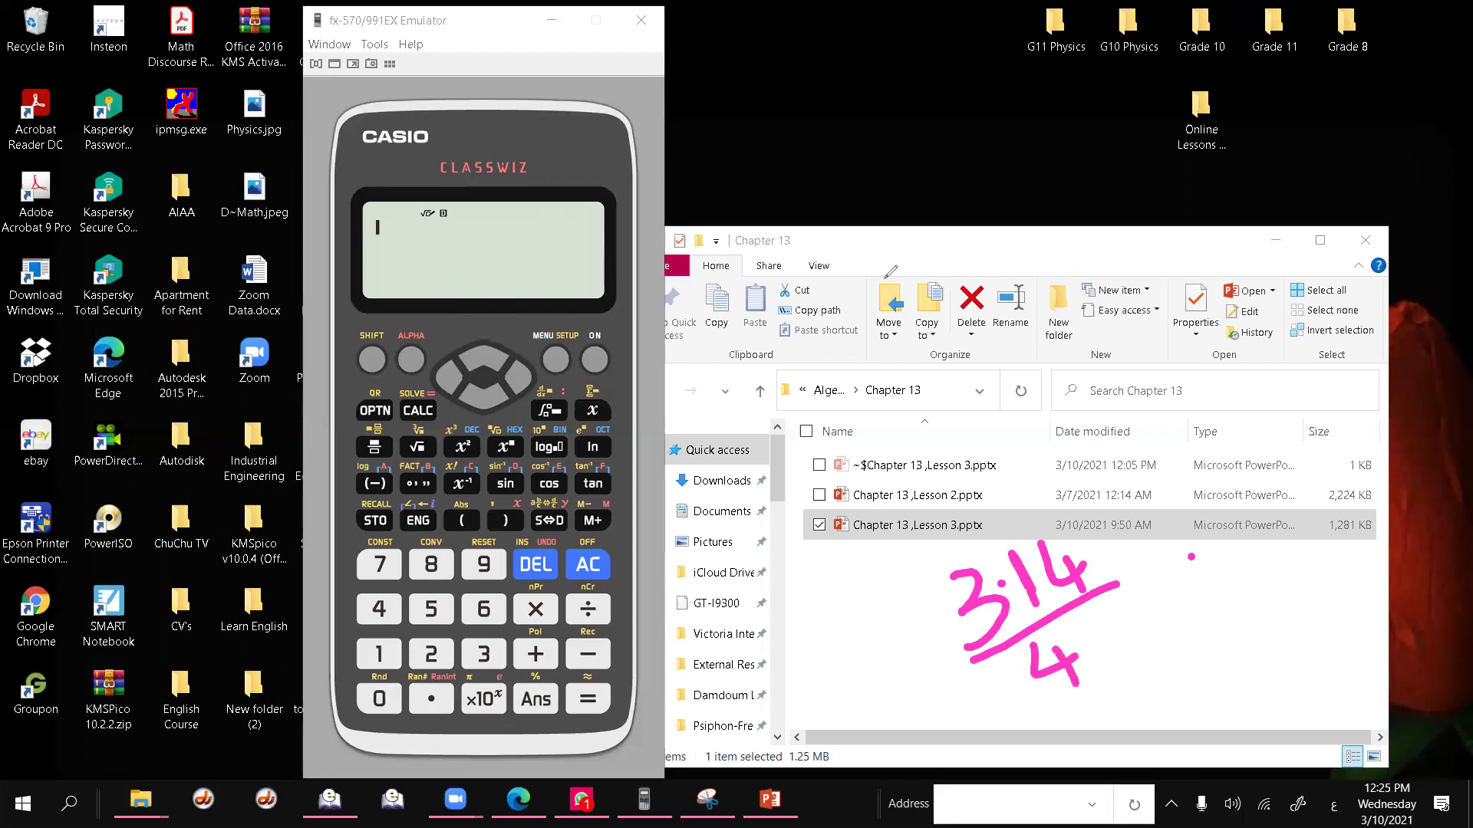
{"action": "mouse_move", "coordinate": [1111, 546]}
{"action": "left_mouse_down"}
{"action": "mouse_move", "coordinate": [919, 602]}
{"action": "mouse_move", "coordinate": [1112, 530]}
{"action": "left_mouse_up"}
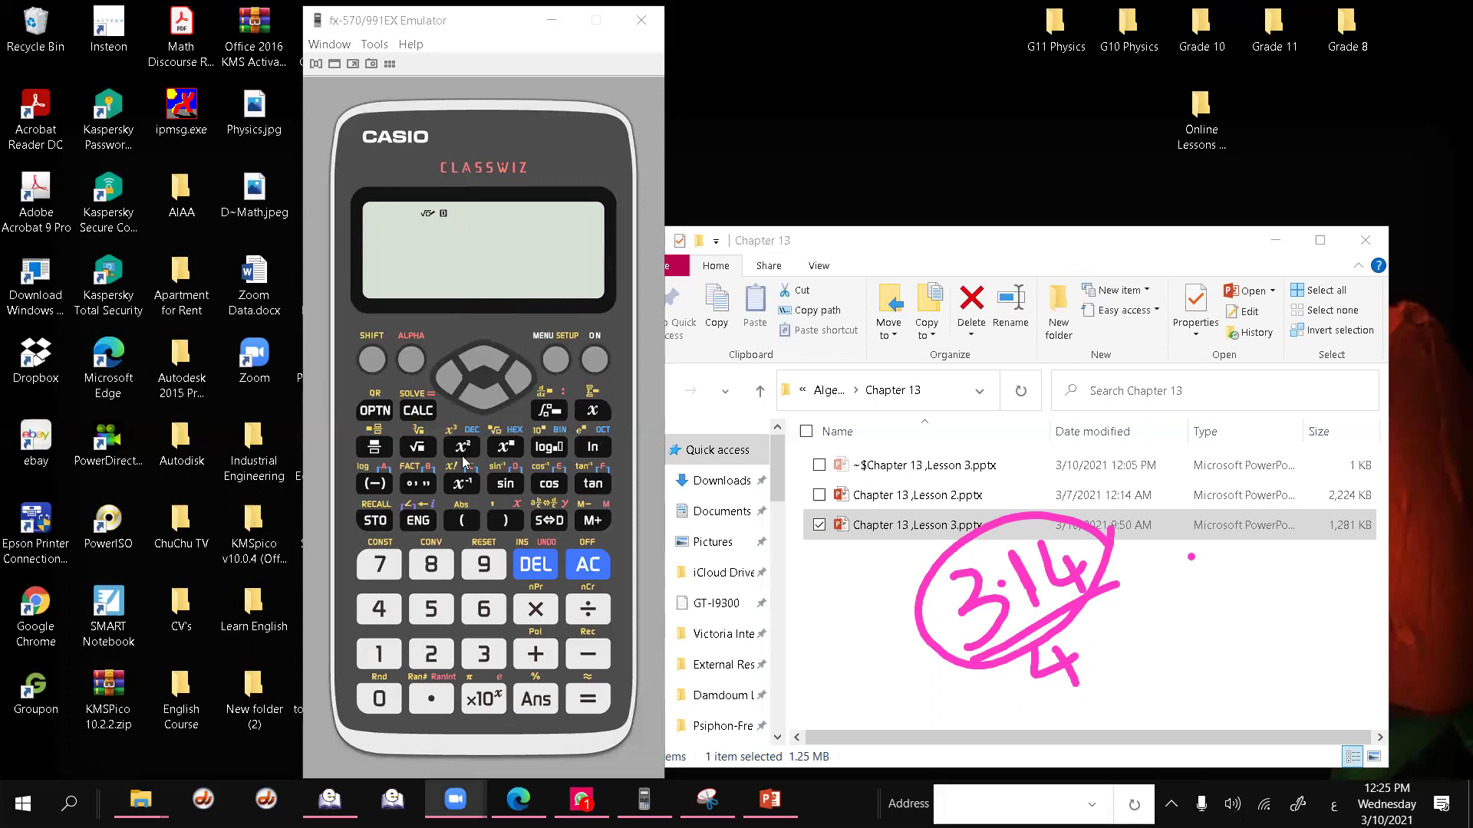
Calculate sin(π÷4) with the calculator in degree mode.
{"action": "left_click", "coordinate": [494, 488]}
{"action": "key", "text": "shift"}
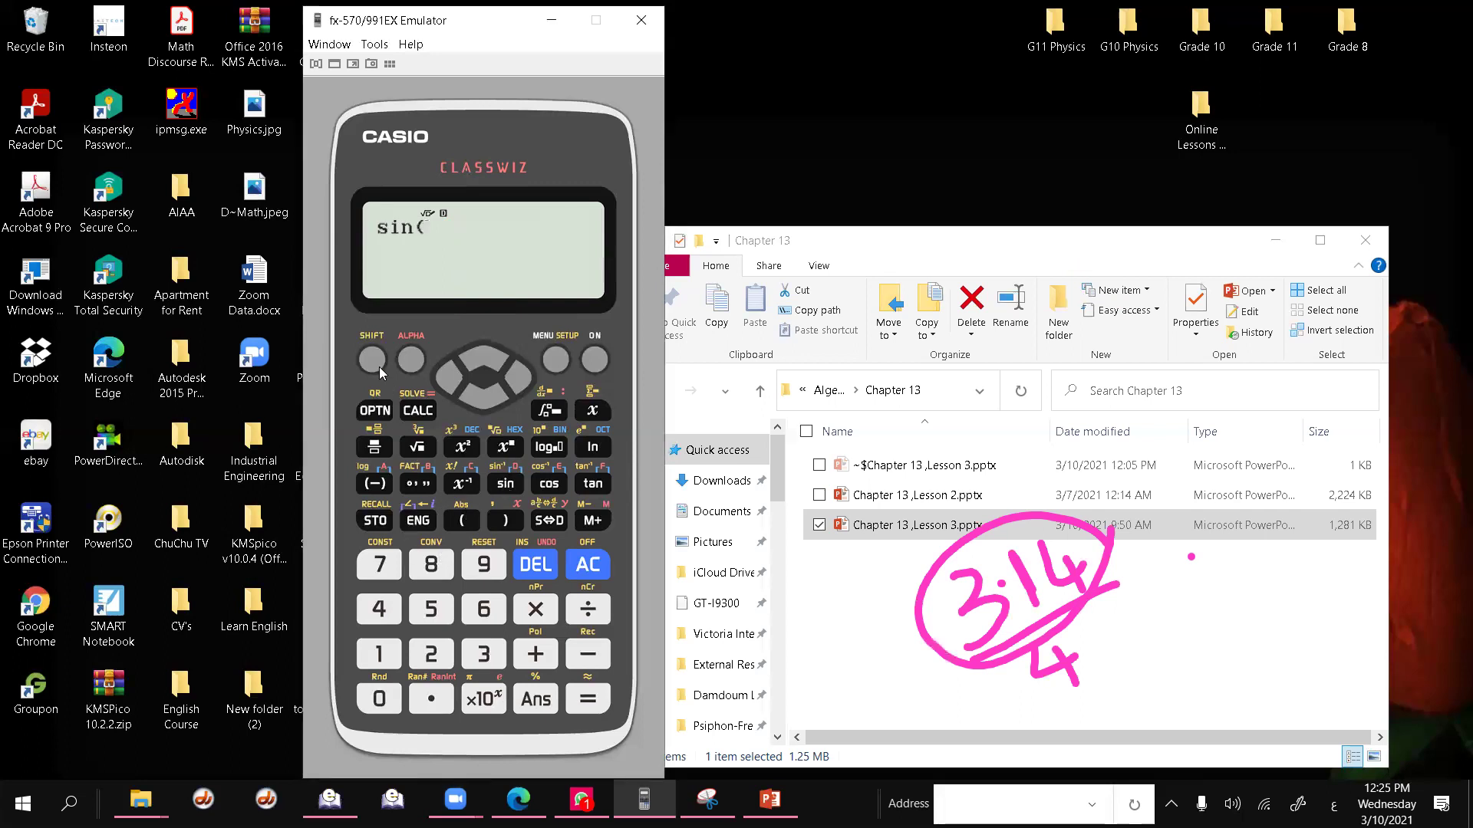
{"action": "left_click", "coordinate": [483, 699]}
{"action": "left_click", "coordinate": [583, 613]}
{"action": "left_click", "coordinate": [380, 610]}
{"action": "left_click", "coordinate": [514, 522]}
{"action": "left_click", "coordinate": [601, 701]}
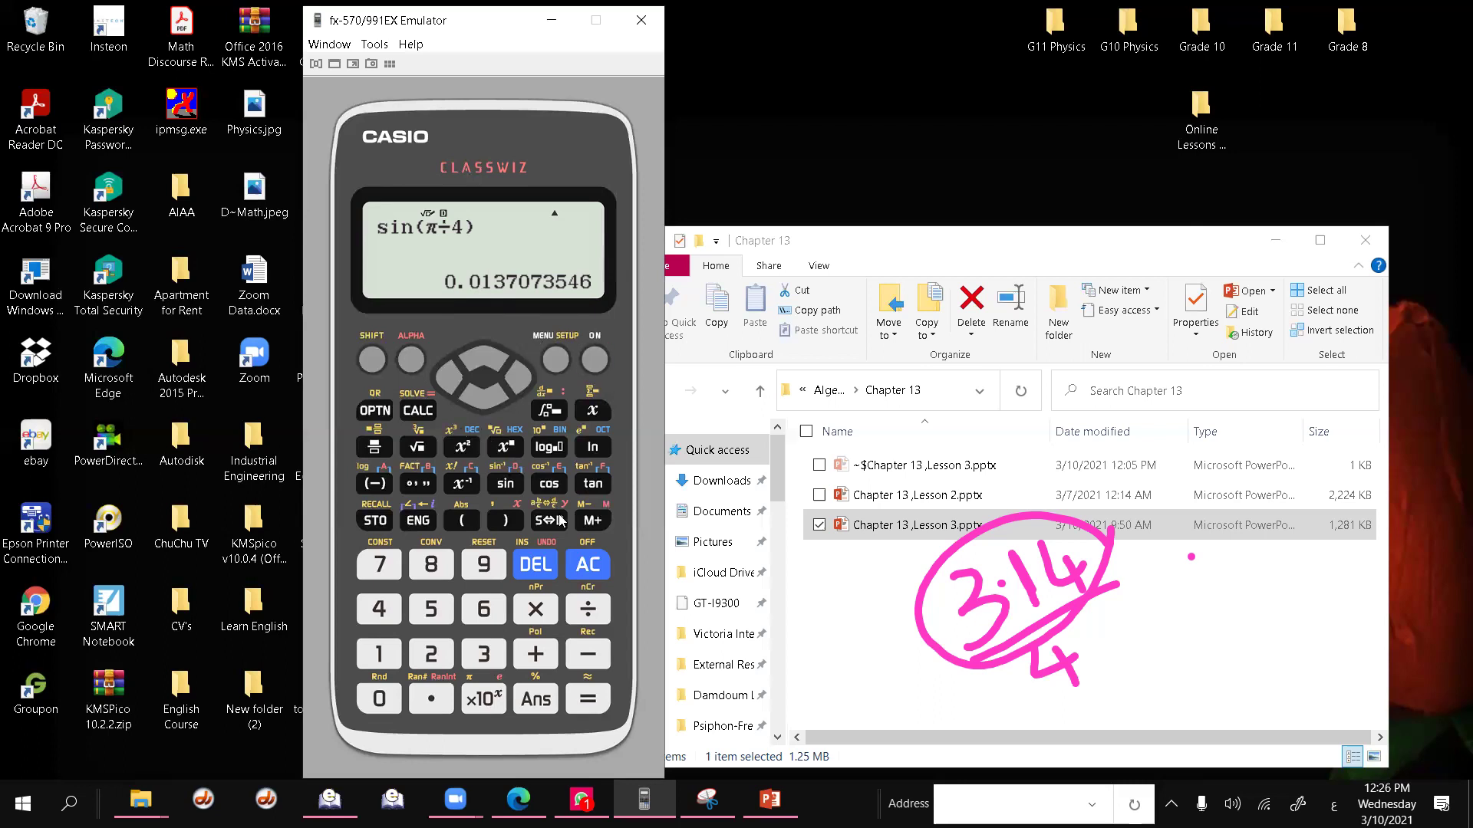
Clear the previous calculation and calculate sin(45) in degree mode.
{"action": "left_click", "coordinate": [587, 572]}
{"action": "left_click", "coordinate": [374, 447]}
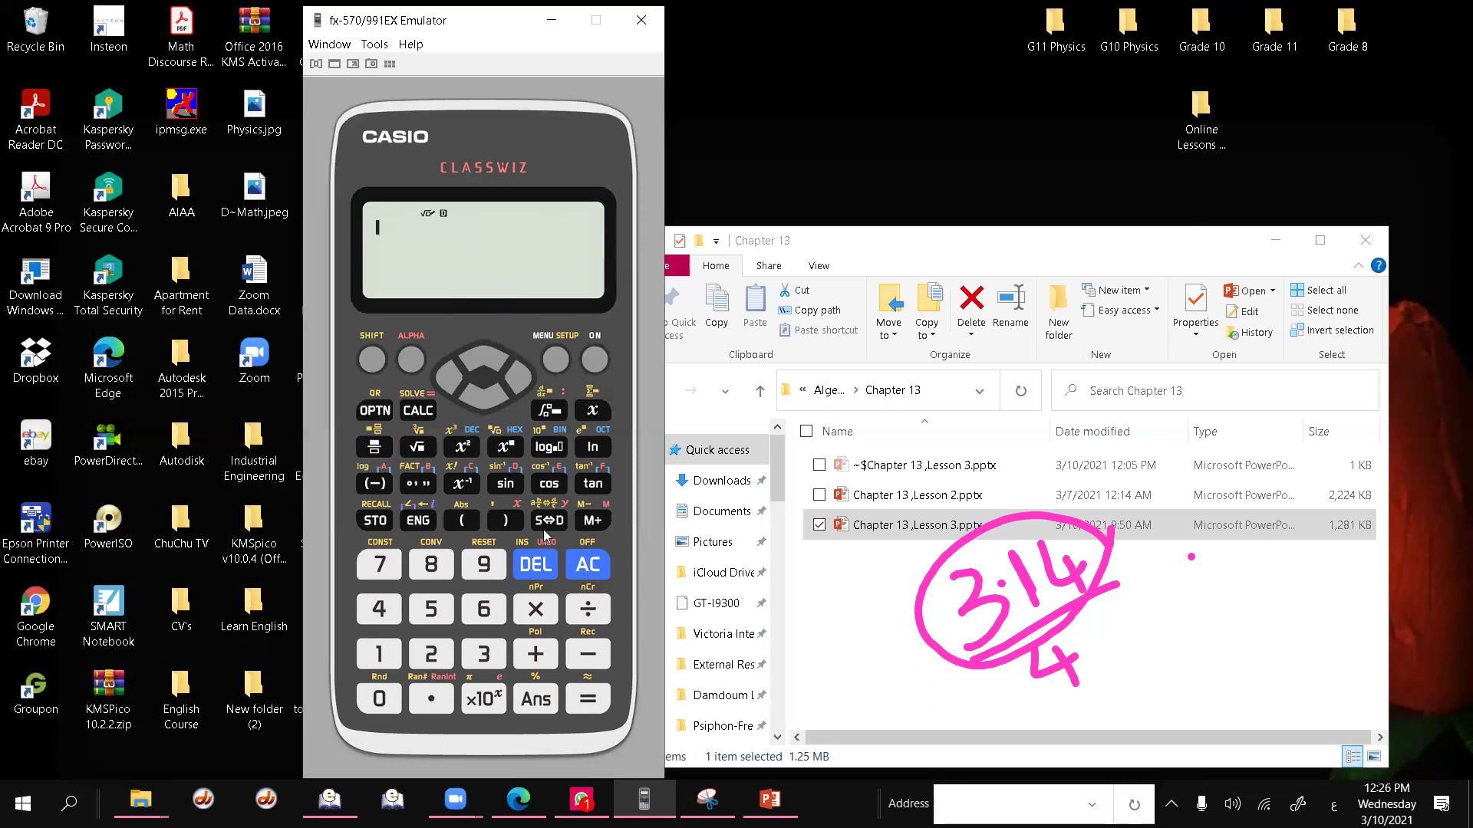
{"action": "left_click", "coordinate": [503, 486]}
{"action": "left_click", "coordinate": [381, 610]}
{"action": "left_click", "coordinate": [431, 609]}
{"action": "left_click", "coordinate": [588, 698]}
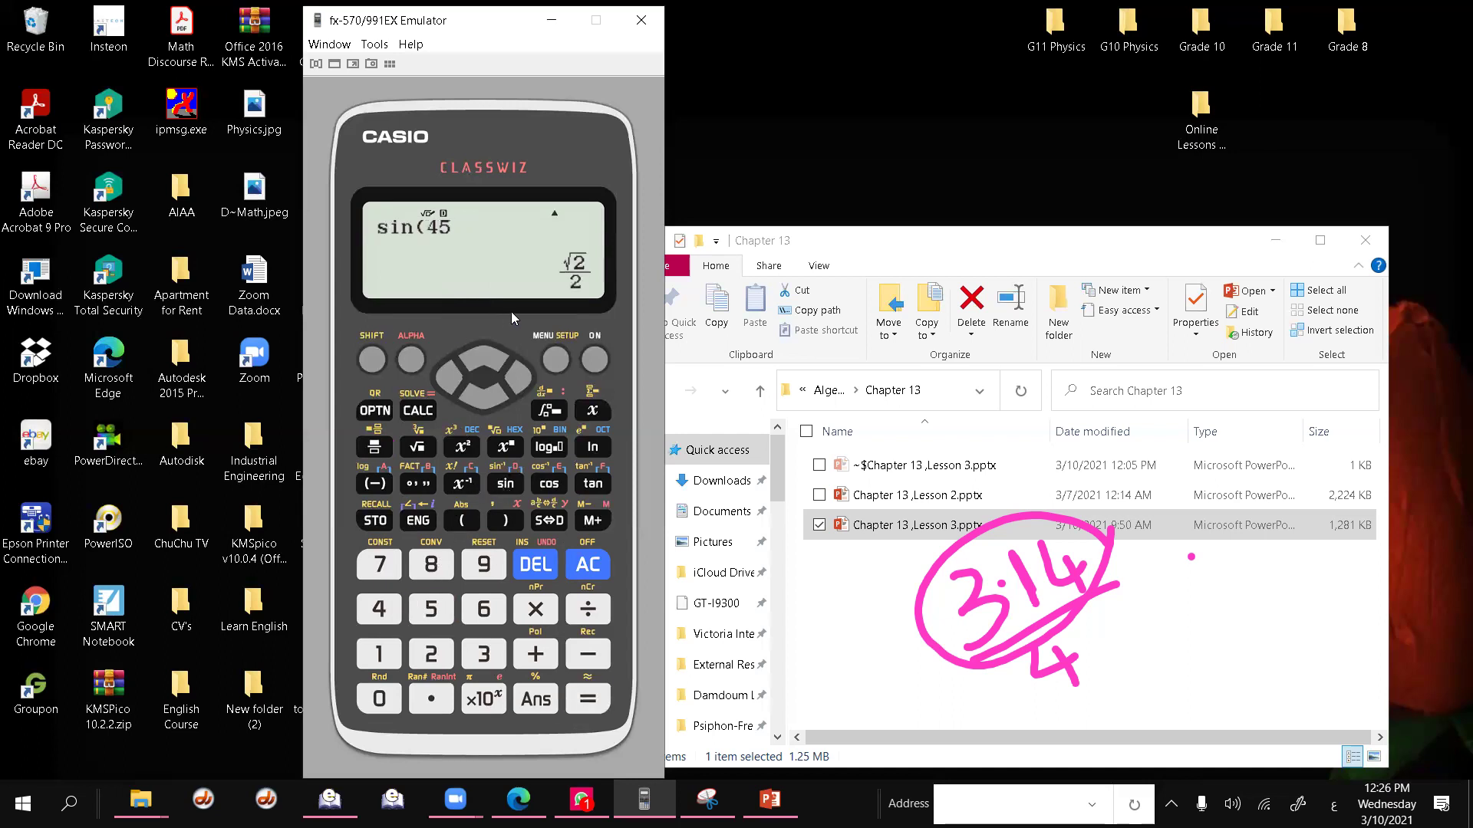